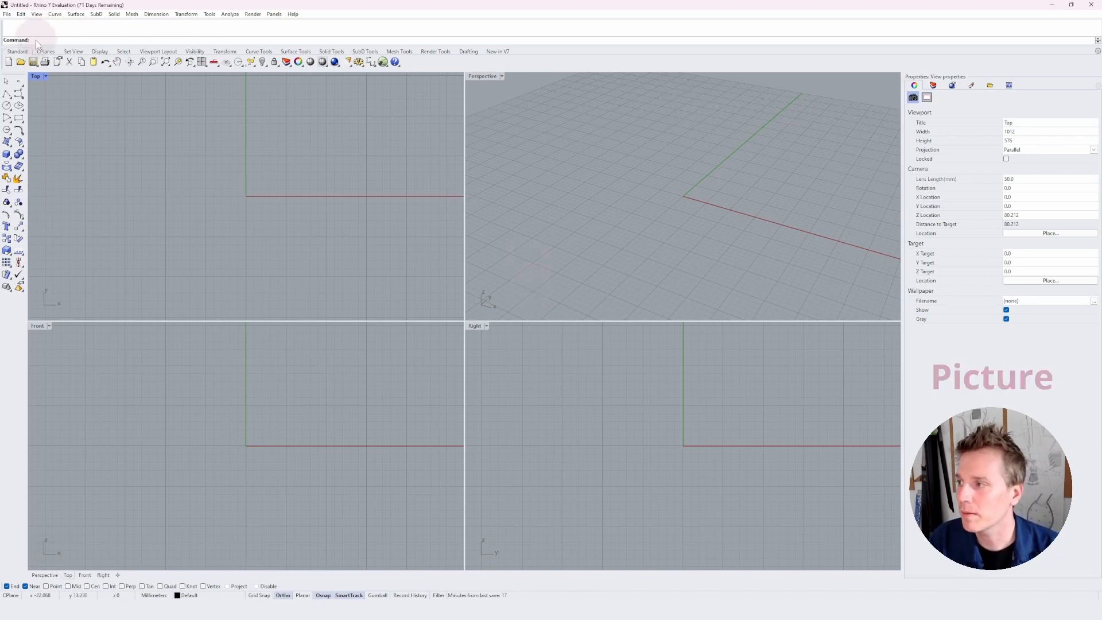
Step: Insert the image ark_53780d.jpg from the Knud Friis eget hus folder as a picture in the Top viewport by two corners
text(Picture)
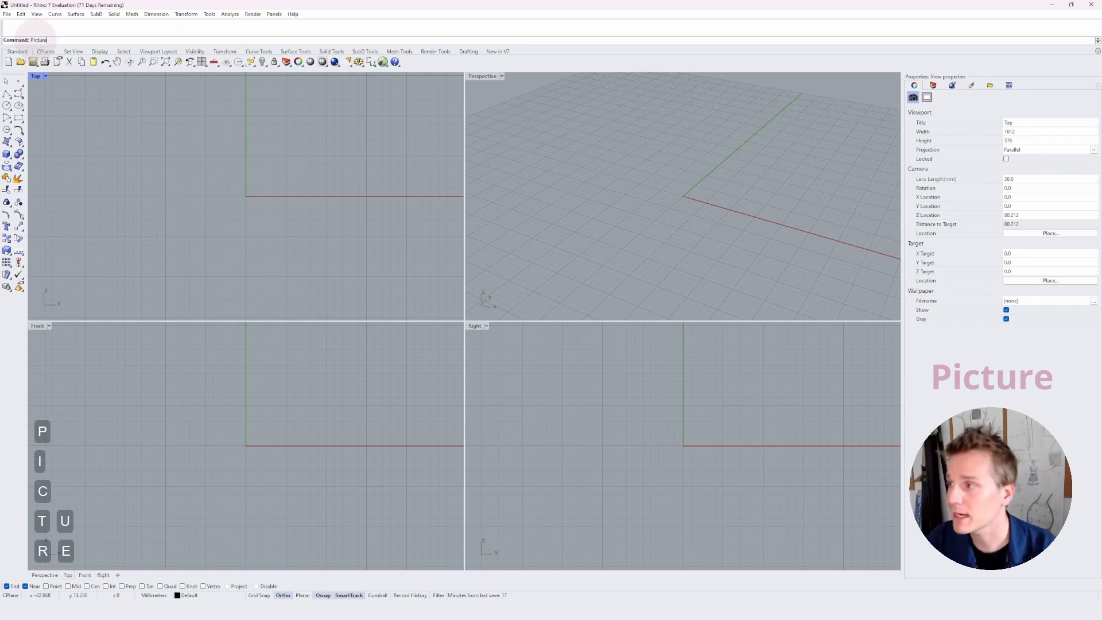
key(Return)
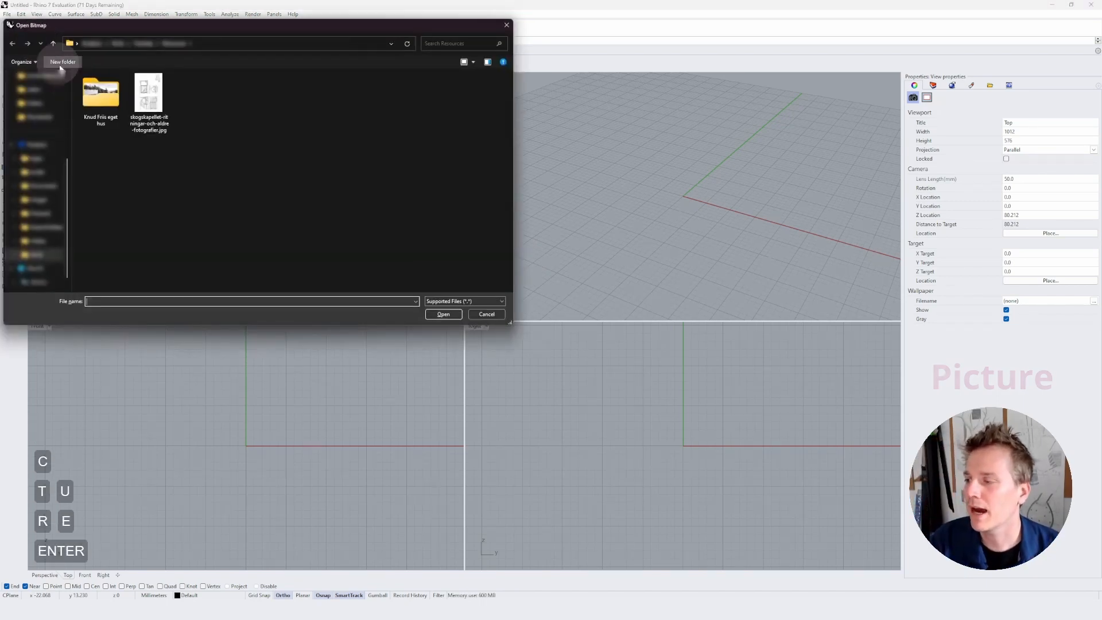
double_click(93, 102)
click(140, 101)
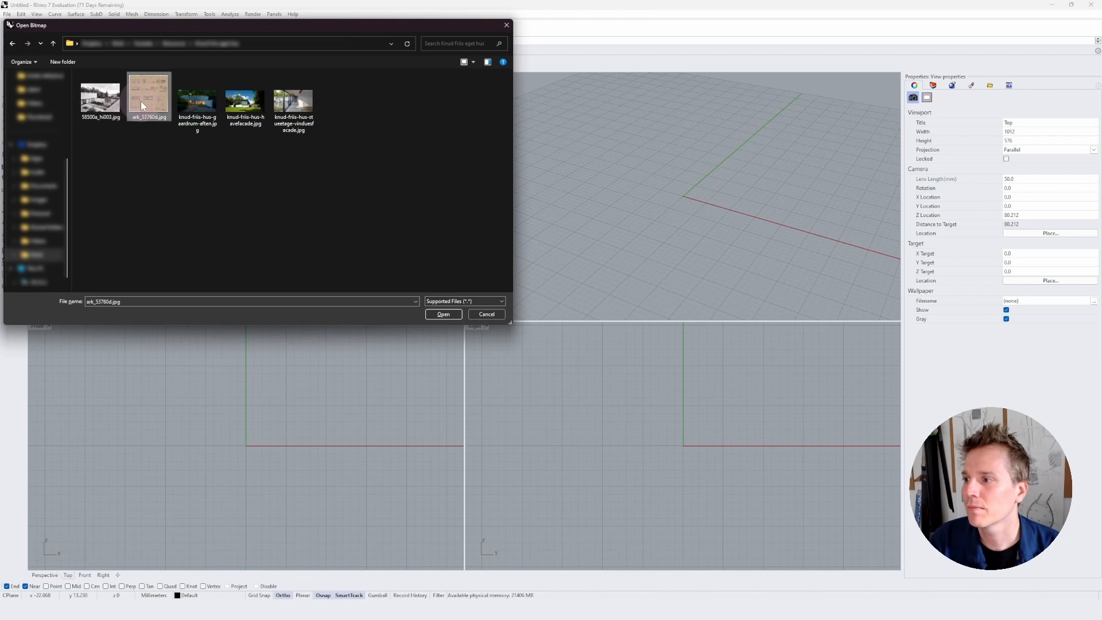
click(442, 315)
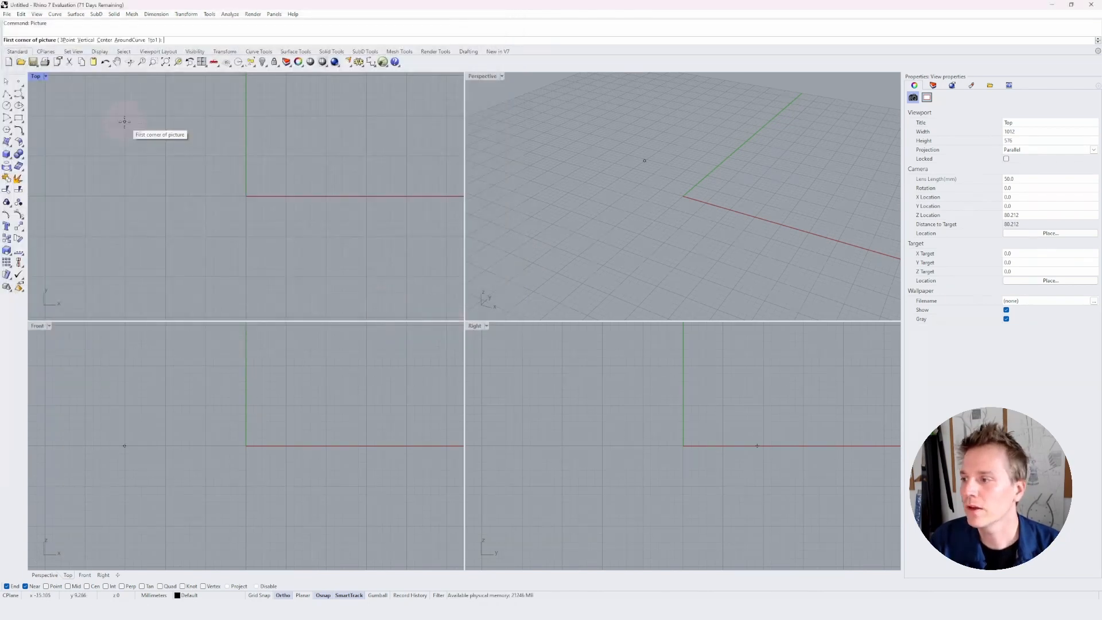
click(182, 116)
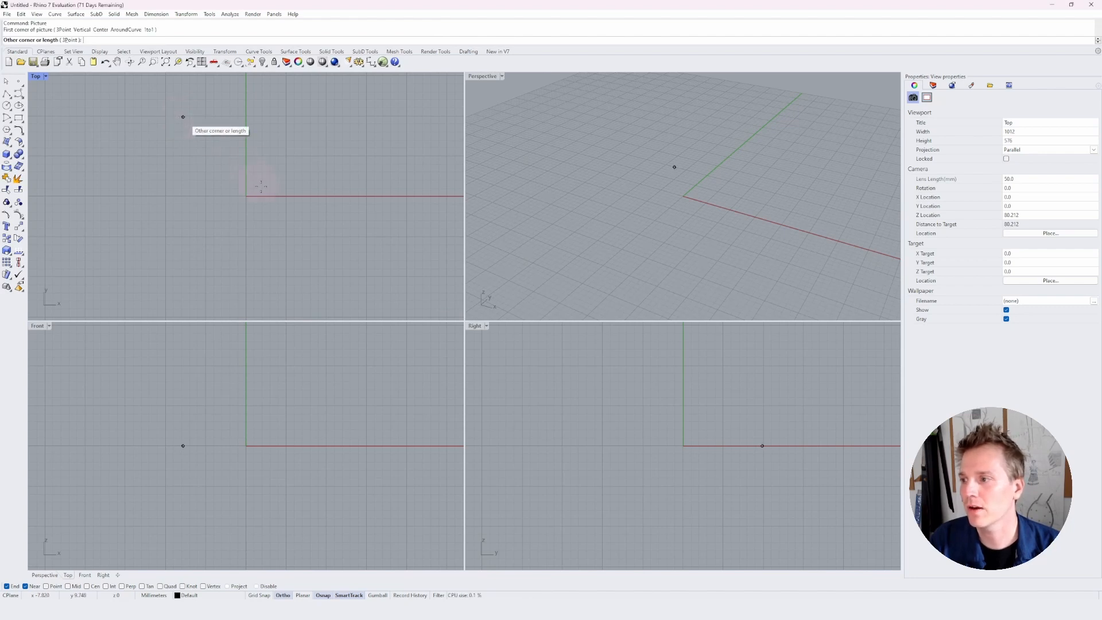
click(333, 258)
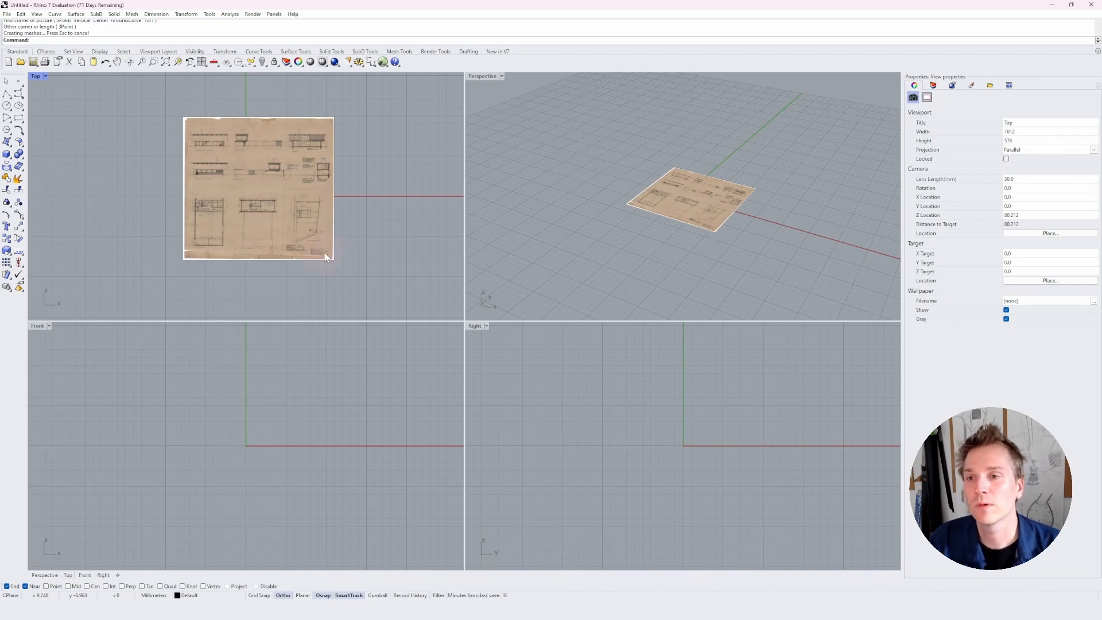
Step: Maximize the Top viewport and examine the ground-floor plan and its overall dimension line
double_click(36, 77)
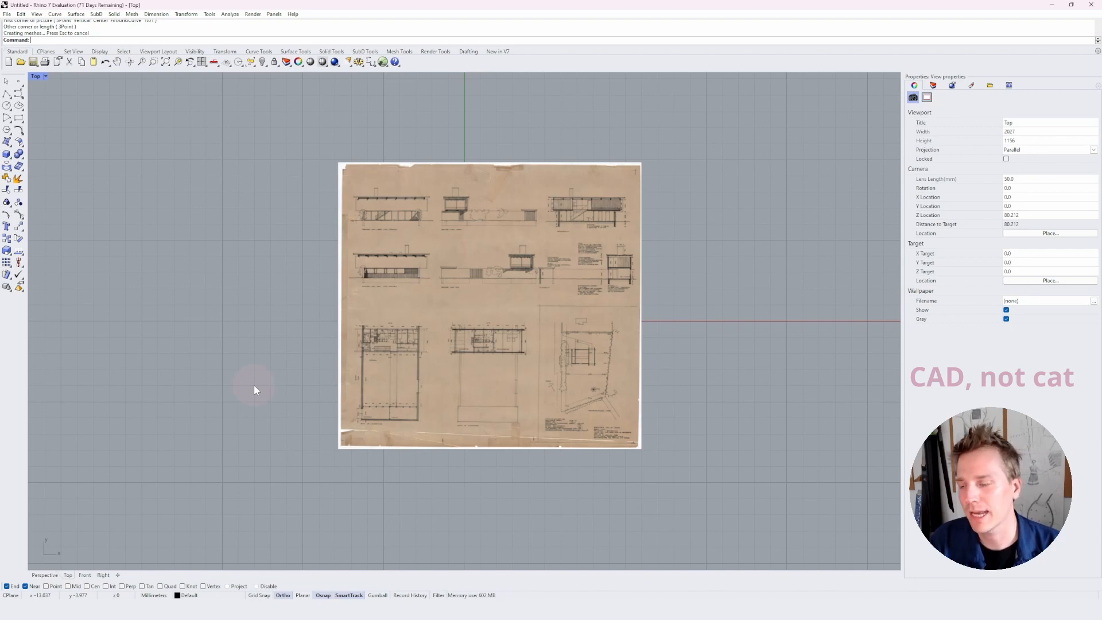
click(539, 357)
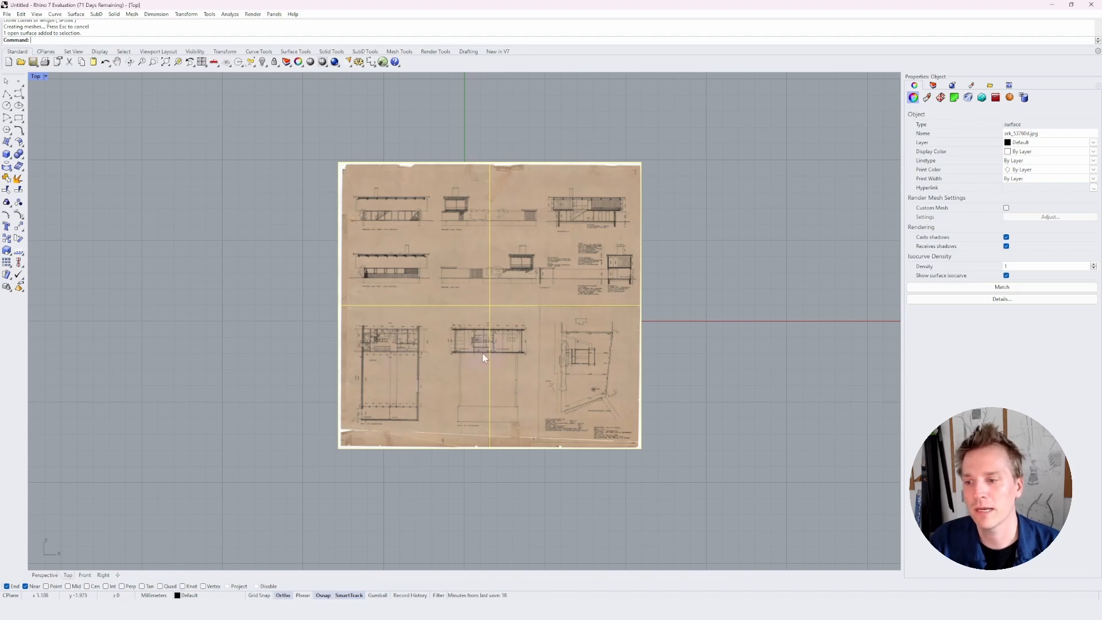
click(783, 337)
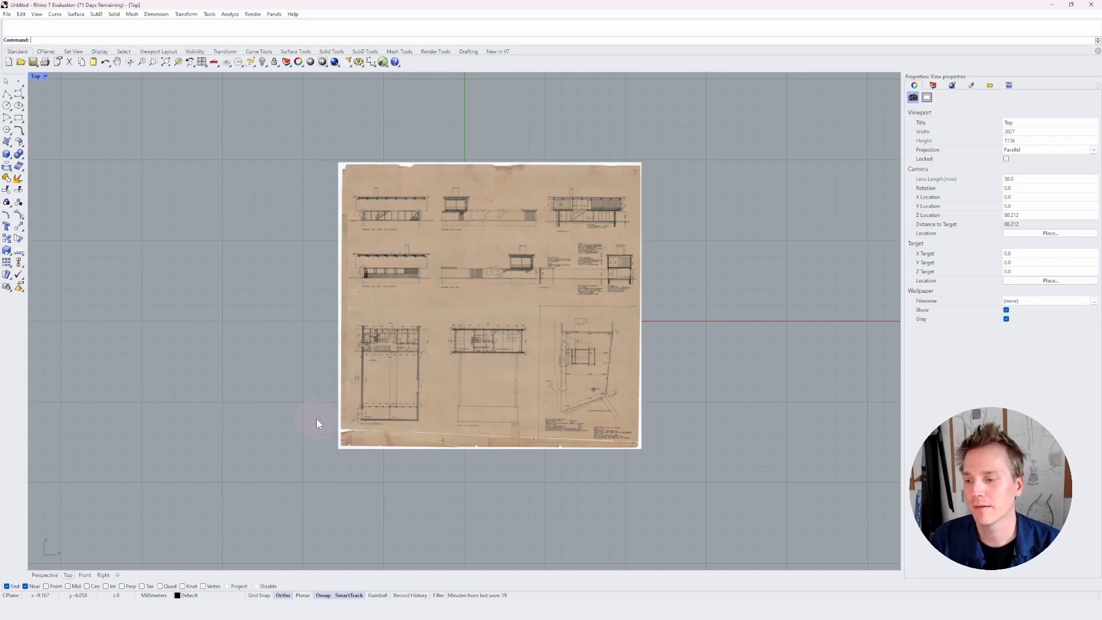
scroll(339, 394, up, 10)
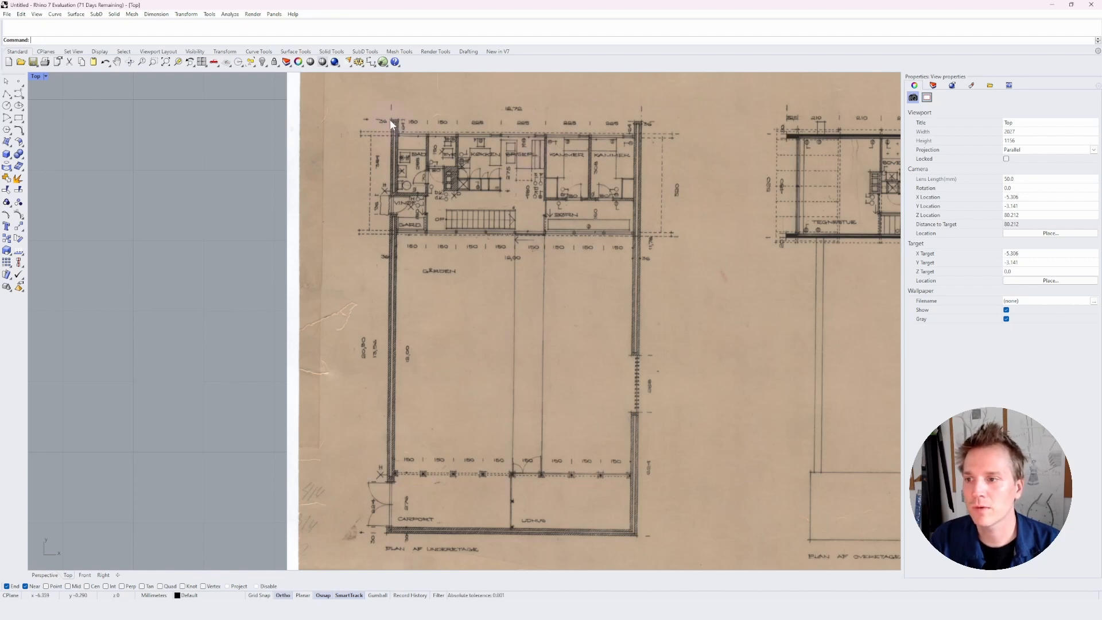
scroll(394, 123, up, 5)
key(Escape)
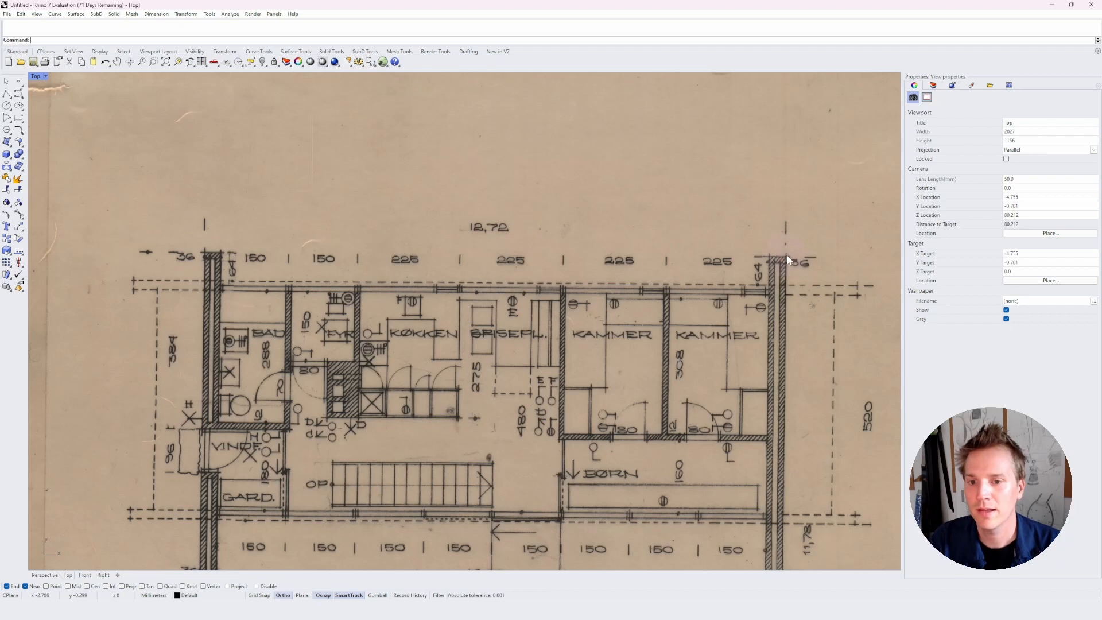
Step: With Ortho off, draw a line along the 12,72 overall dimension line between its two end ticks
click(9, 98)
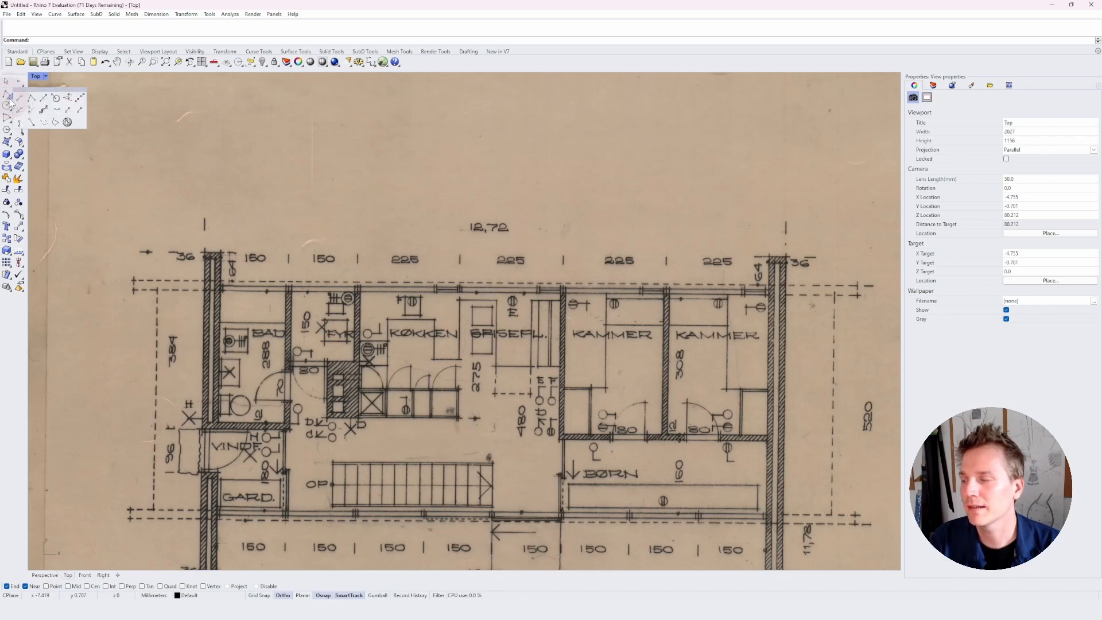
click(19, 99)
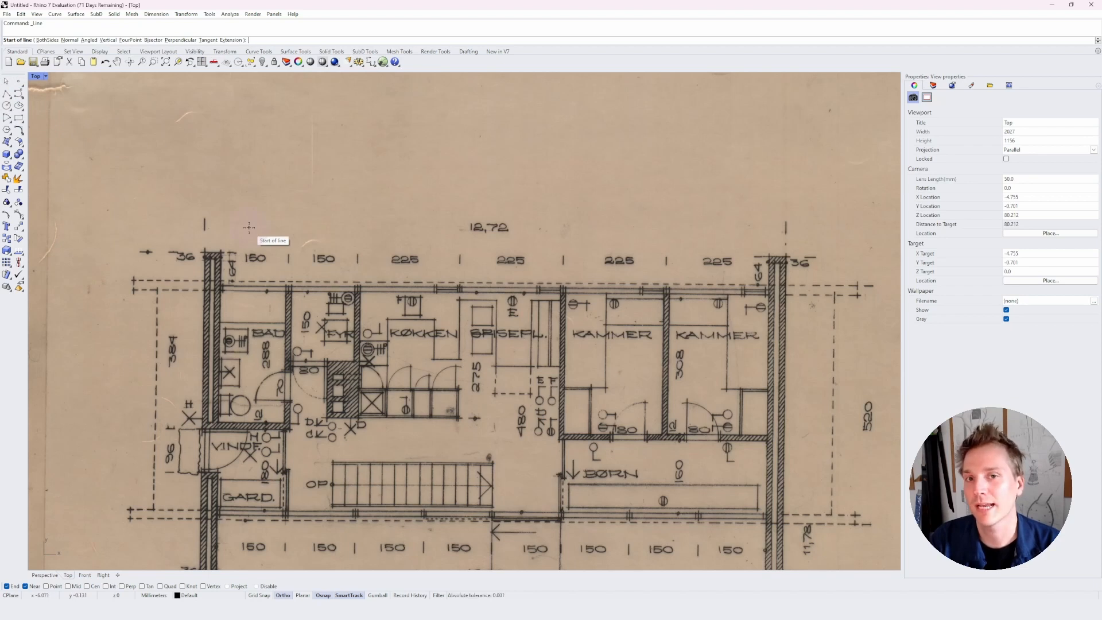
scroll(207, 254, up, 3)
scroll(222, 255, up, 3)
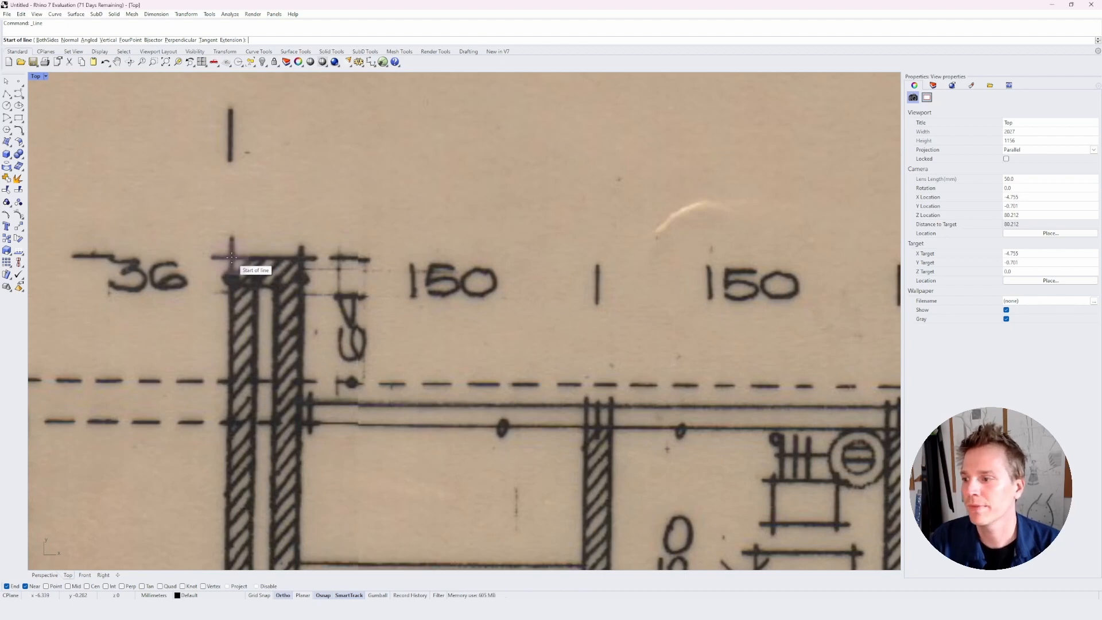
click(232, 257)
scroll(252, 257, down, 3)
scroll(252, 256, down, 3)
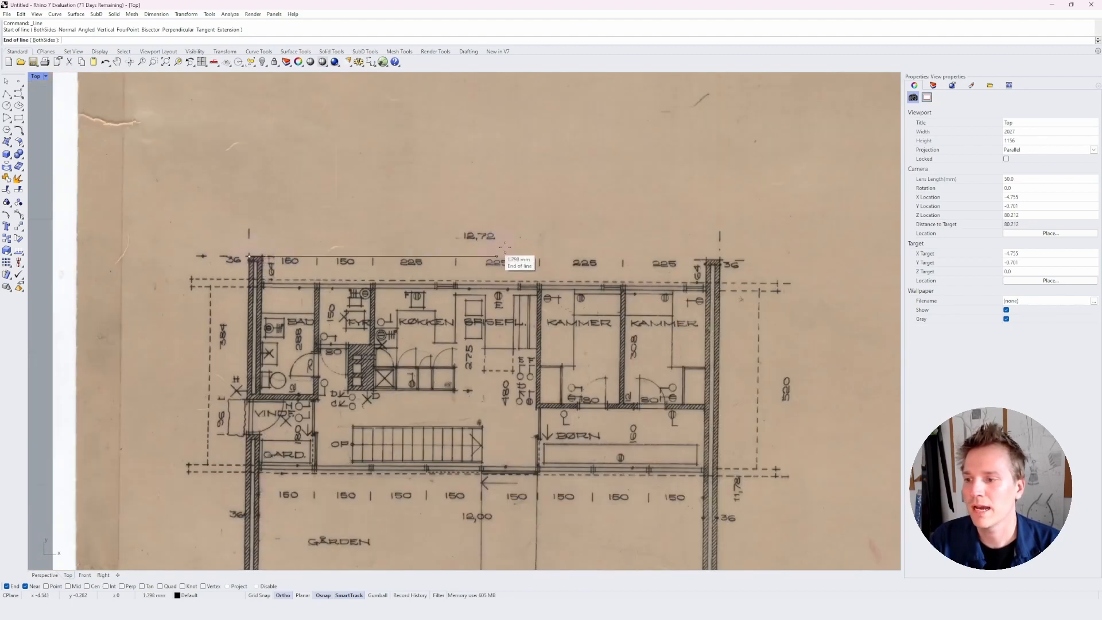
scroll(724, 252, up, 3)
scroll(725, 253, up, 5)
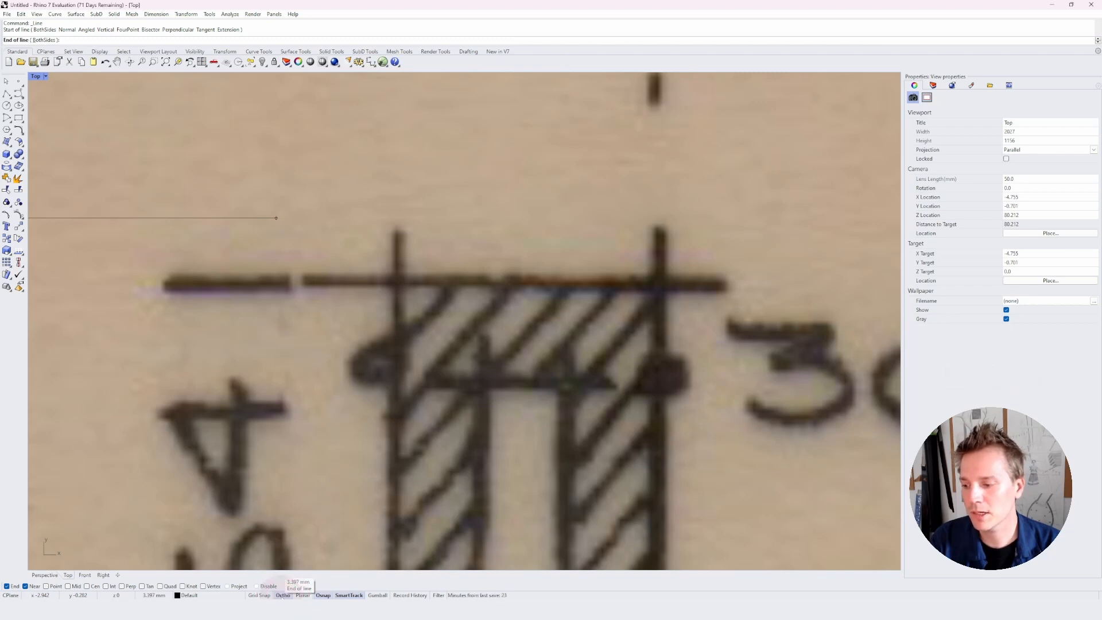
click(283, 595)
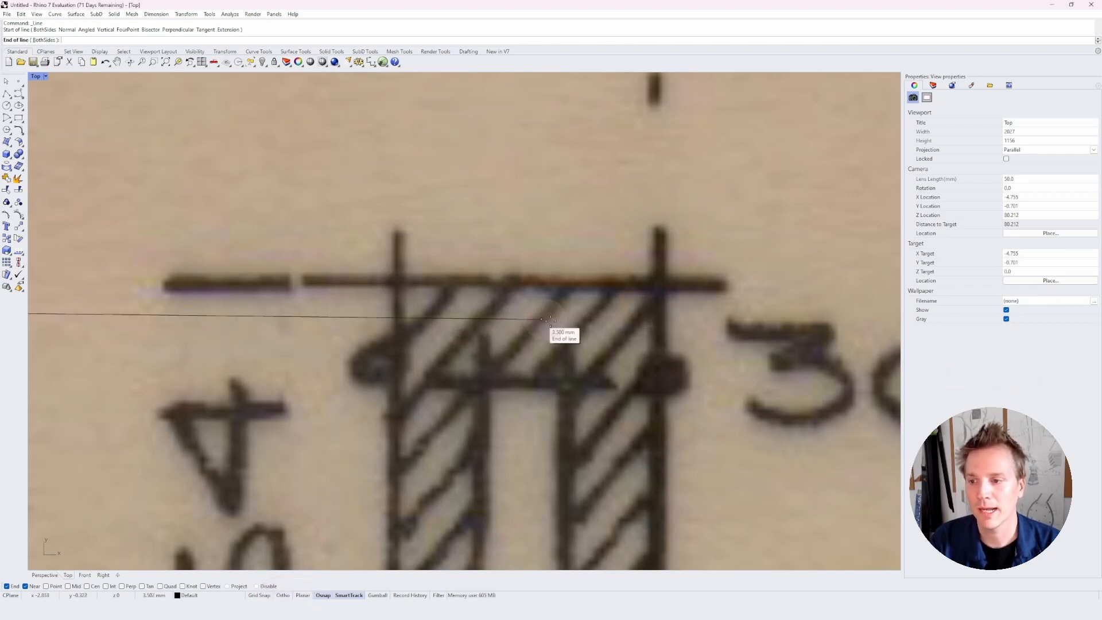
click(660, 285)
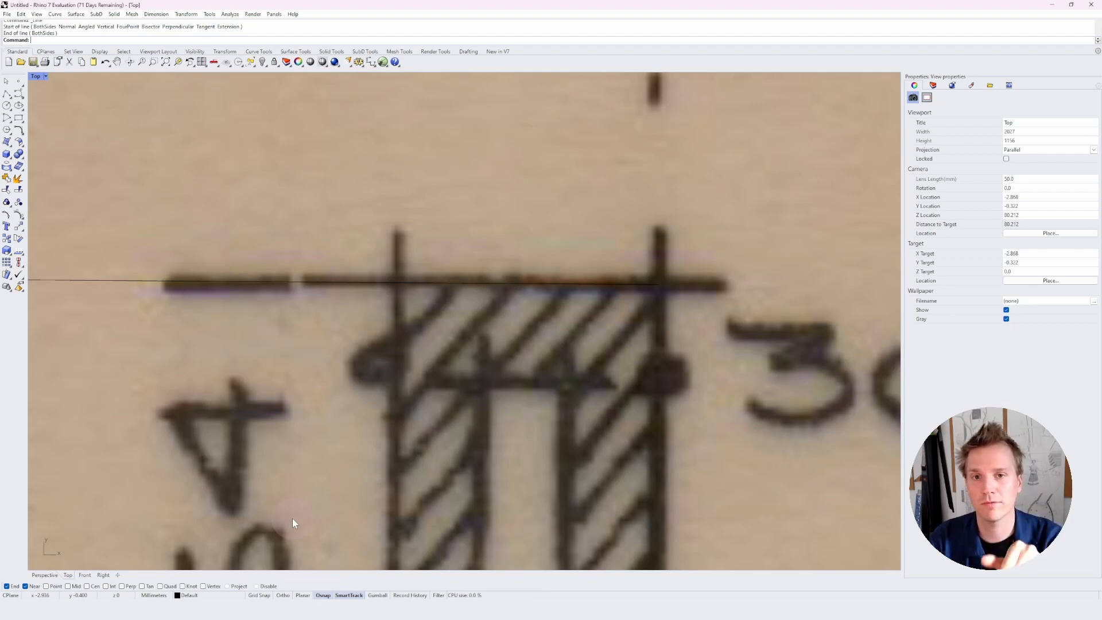
key(Escape)
Step: Select the traced line together with the picture
scroll(713, 345, down, 10)
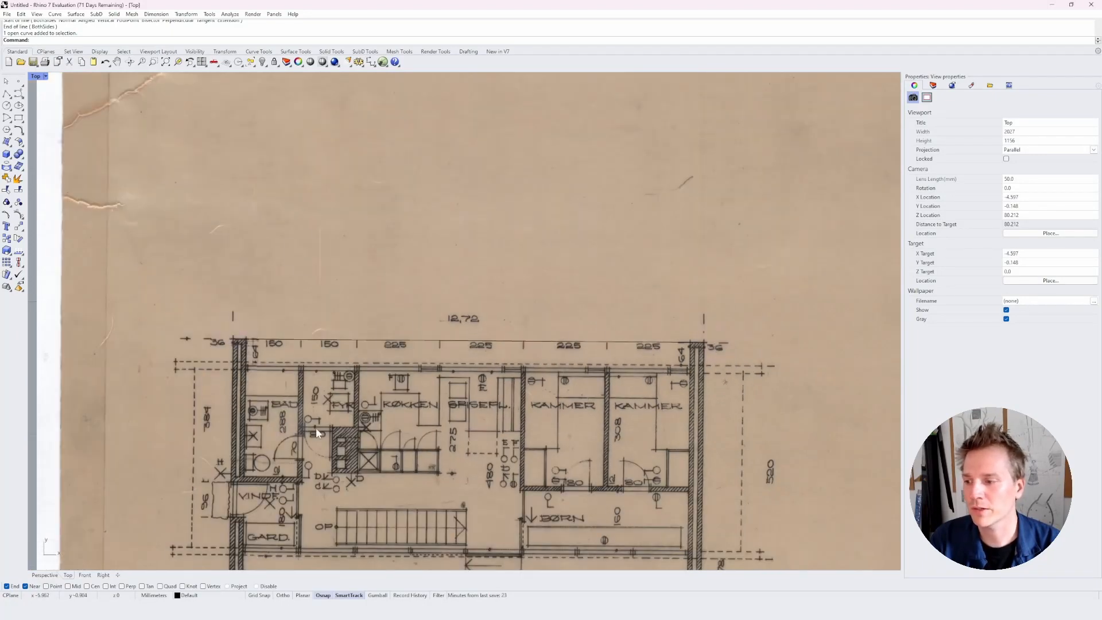
click(308, 339)
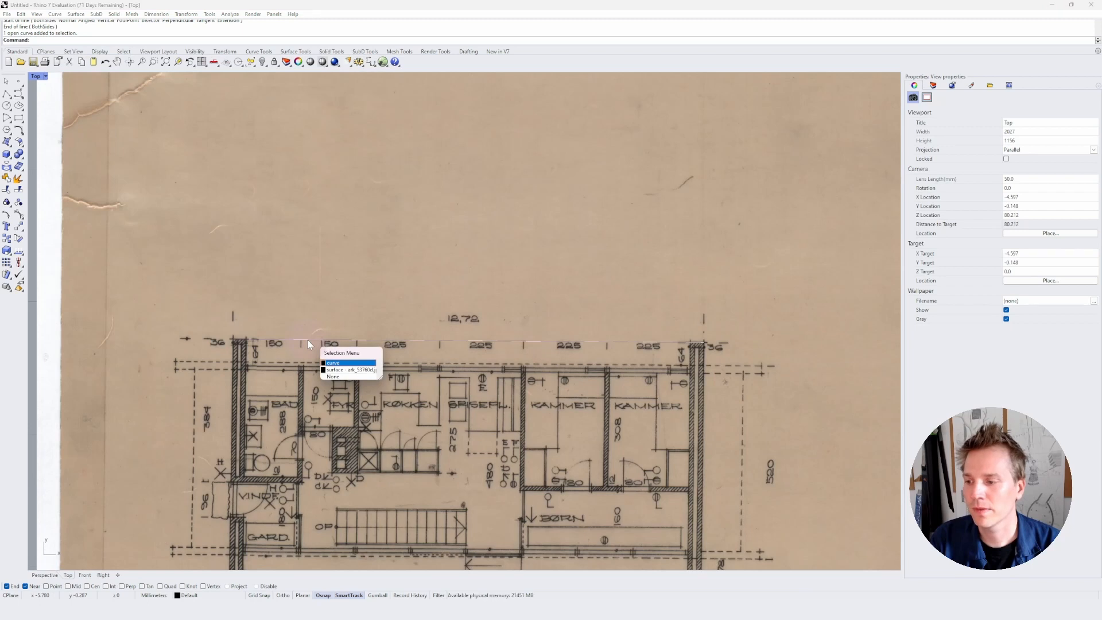
click(335, 363)
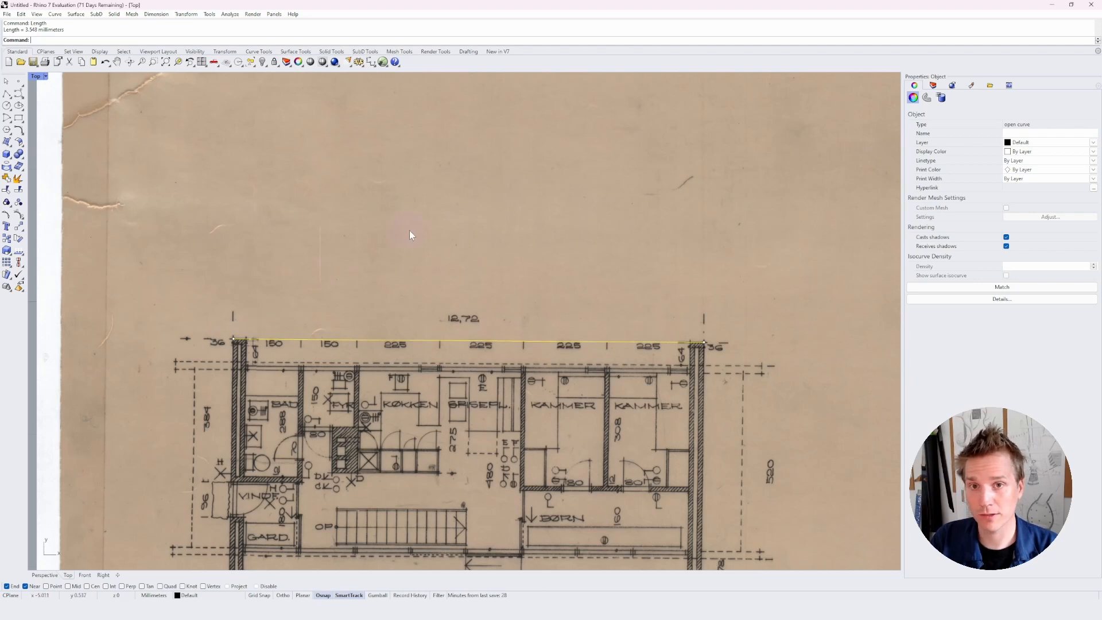
scroll(349, 310, down, 10)
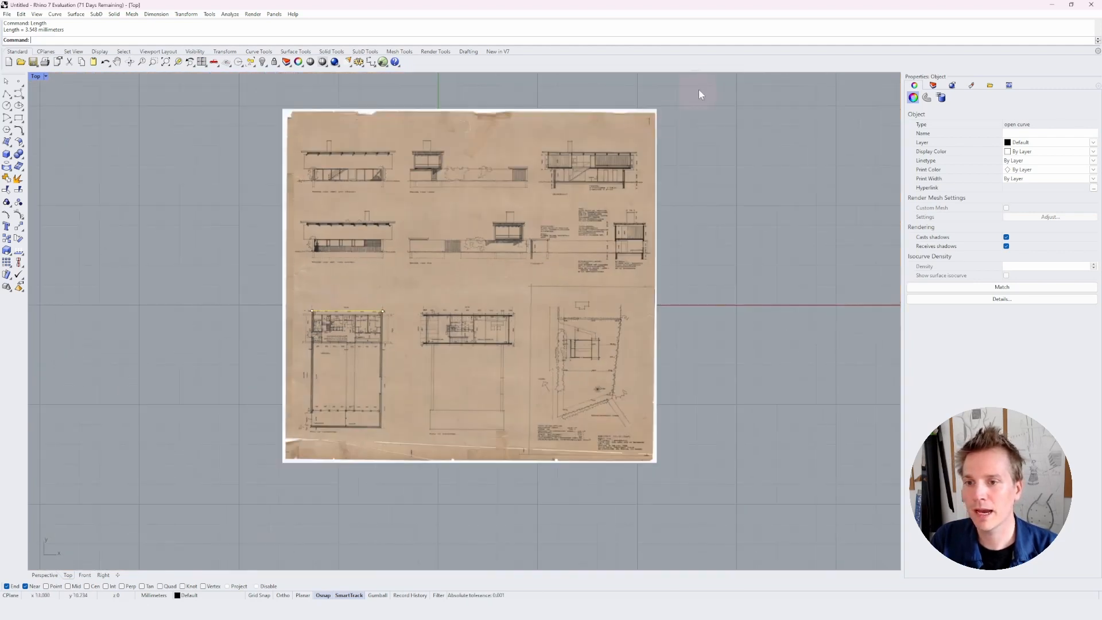
drag(700, 88, 257, 482)
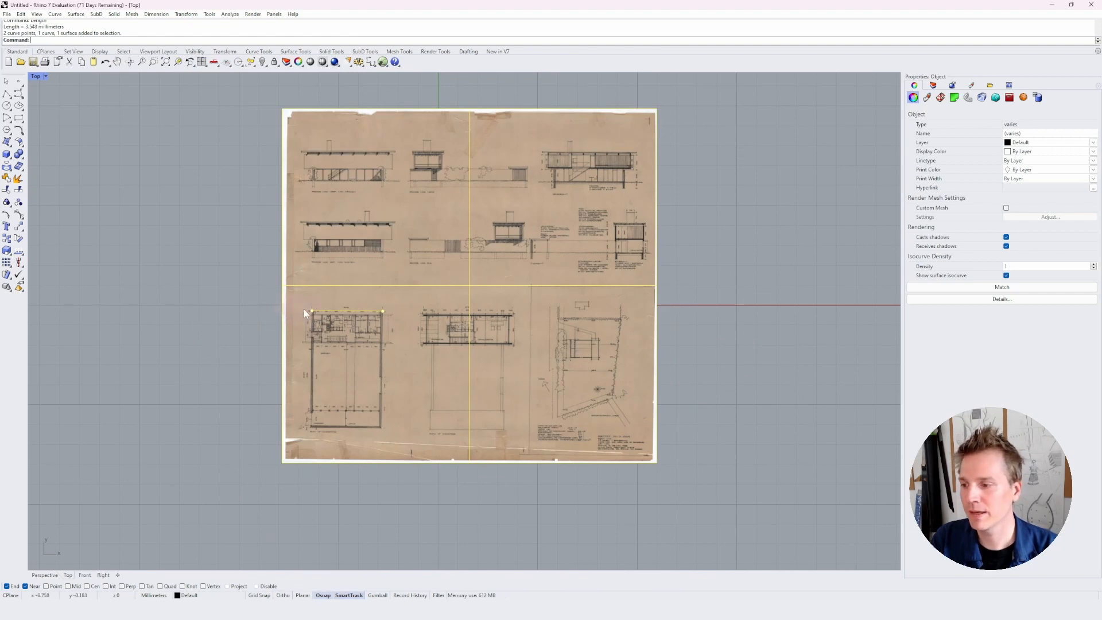
Step: Scale the line and picture from the line's left end, using its right end as reference, to 12.72m
scroll(302, 304, up, 15)
scroll(303, 304, up, 3)
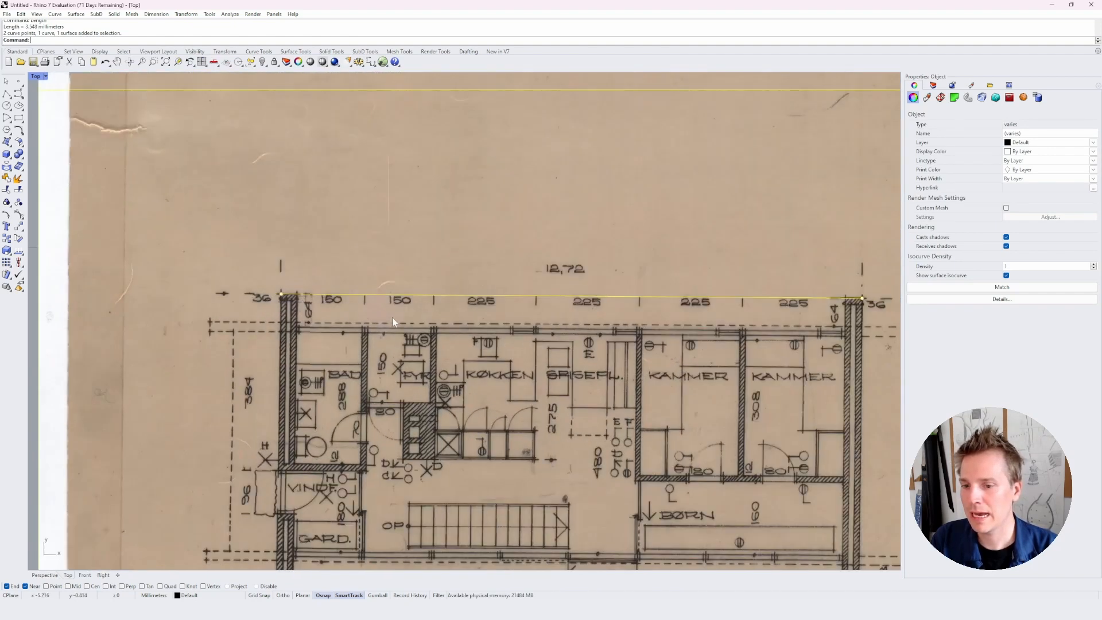
text(S)
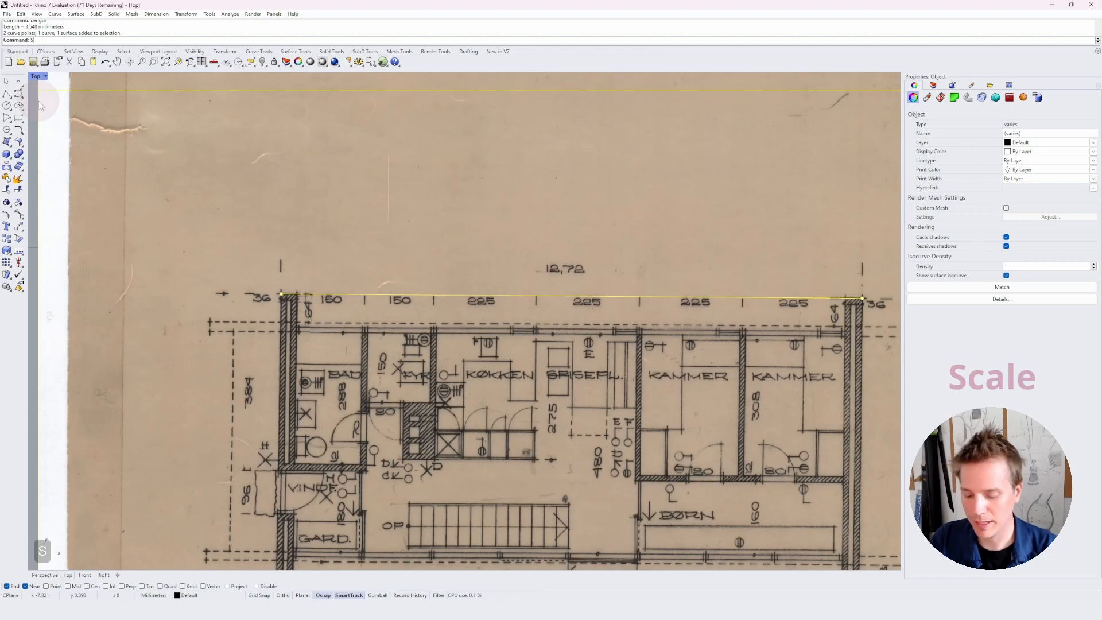
text(cale)
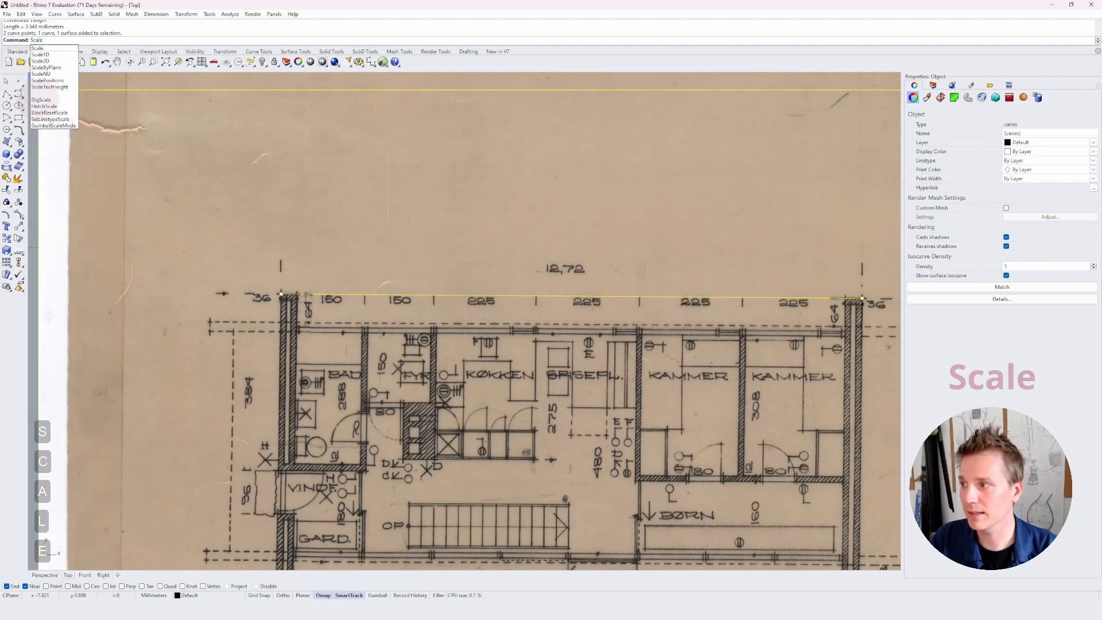
key(Return)
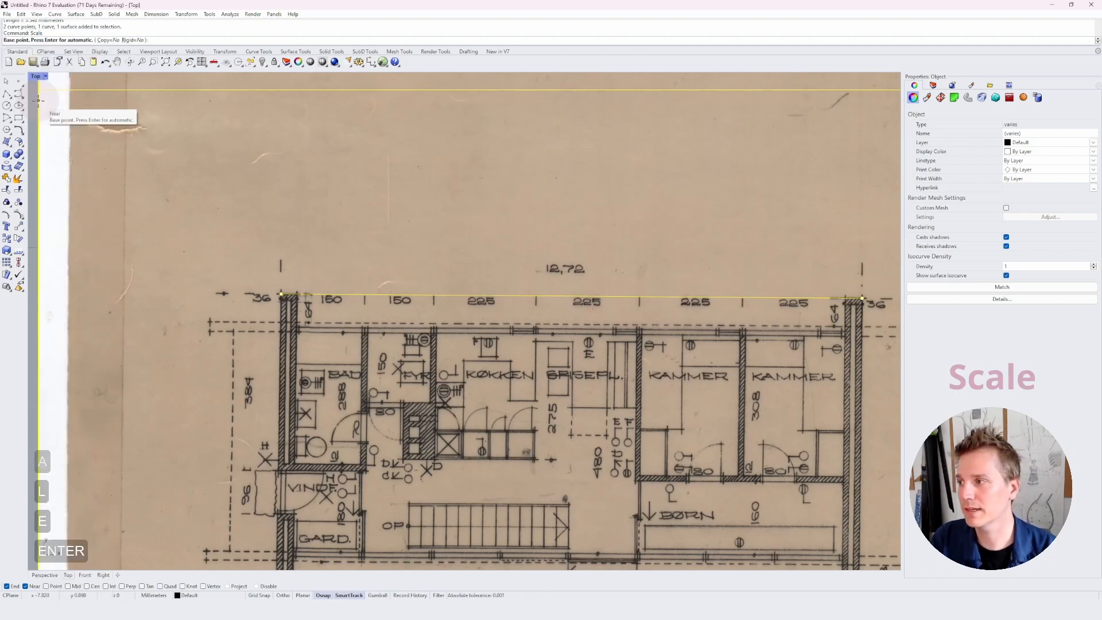
click(281, 293)
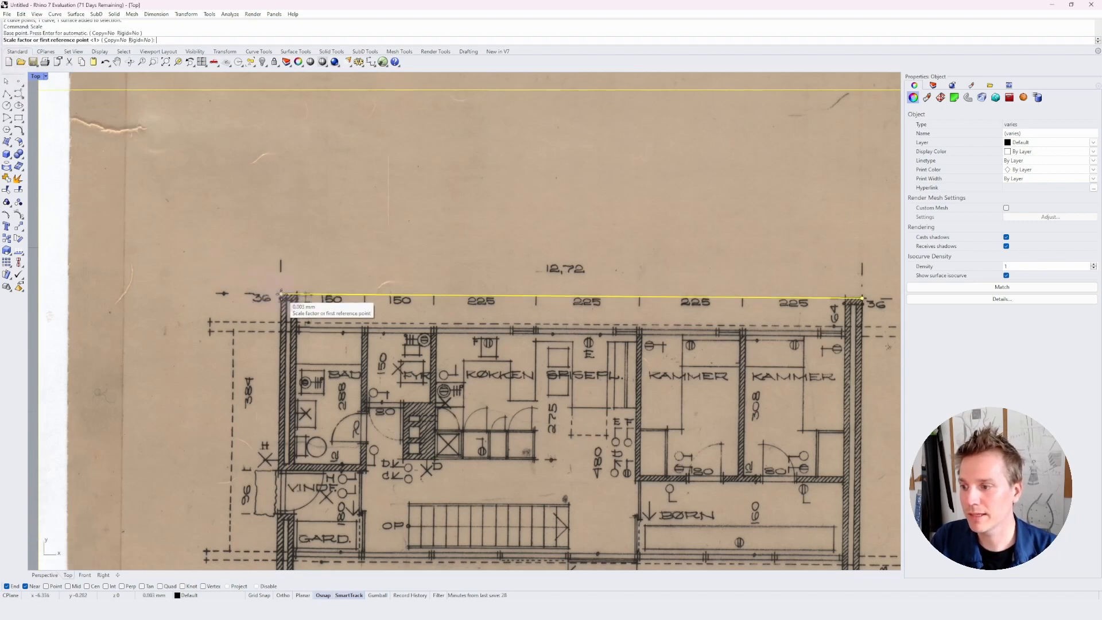
scroll(282, 292, down, 2)
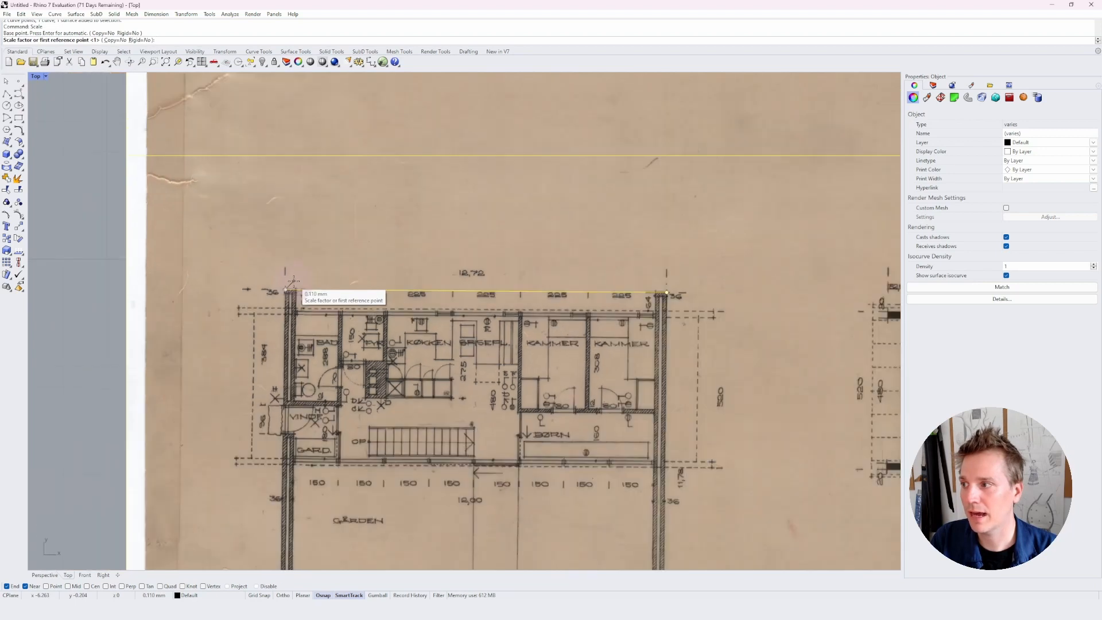
click(667, 292)
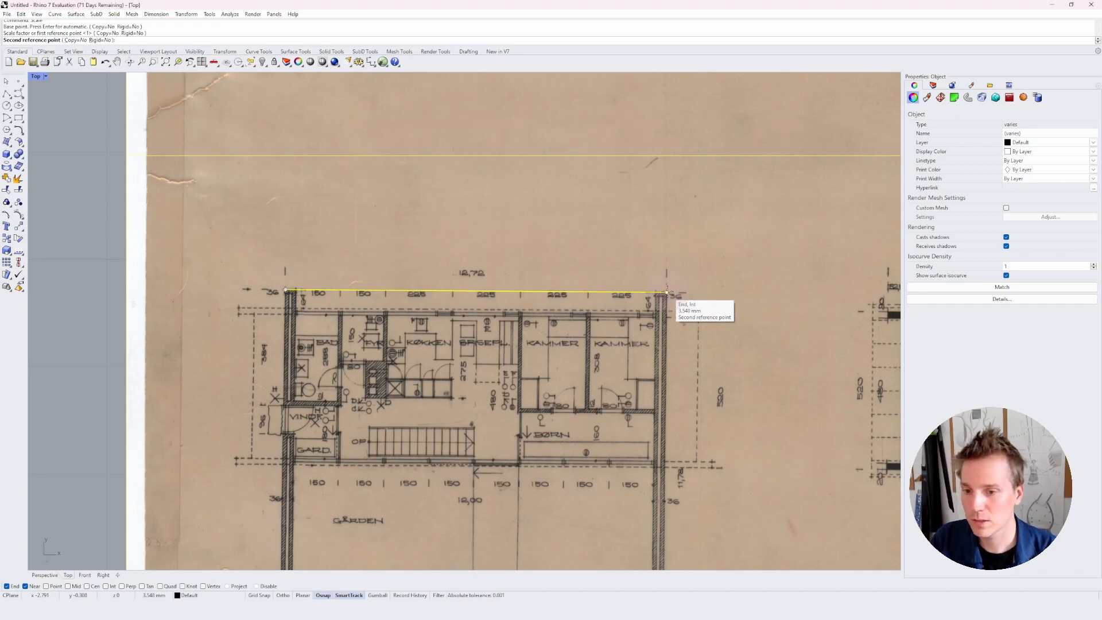
text(12.)
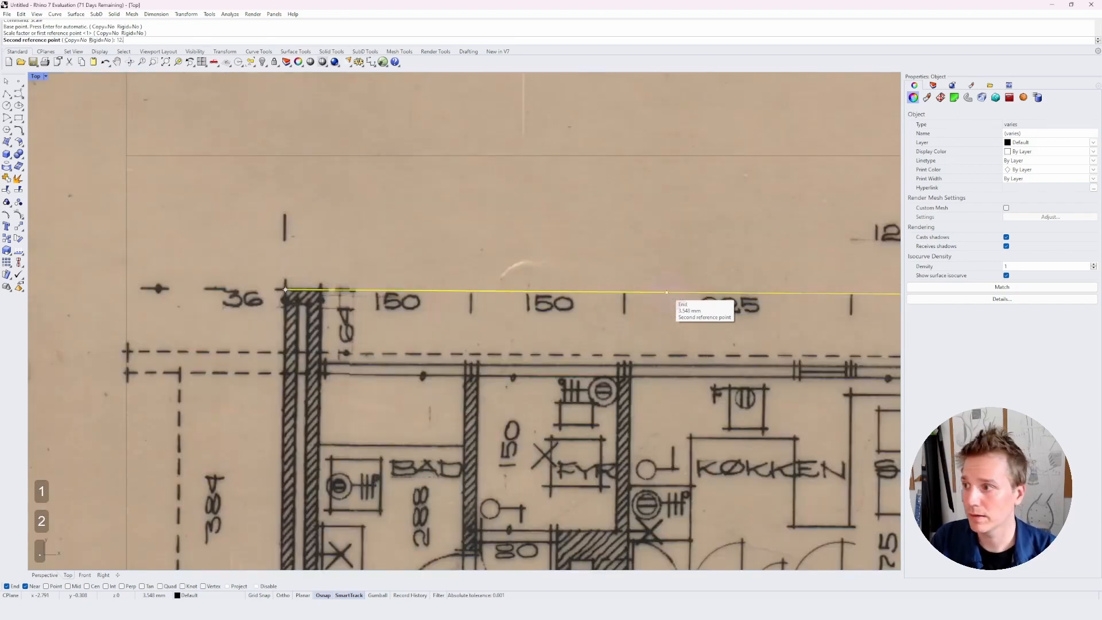
text(72)
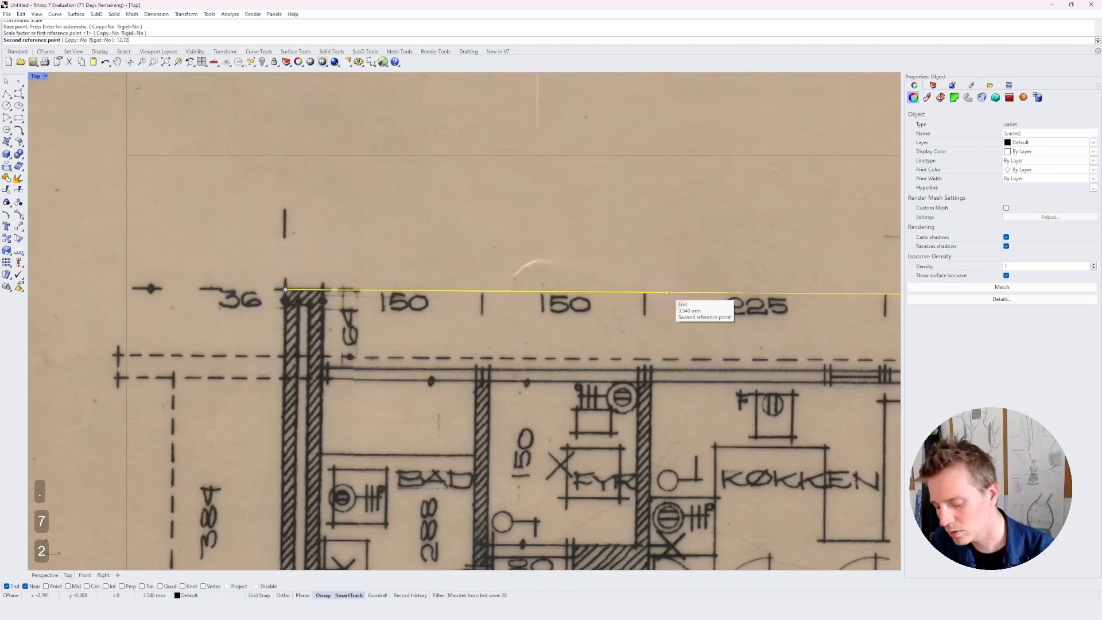
text(m)
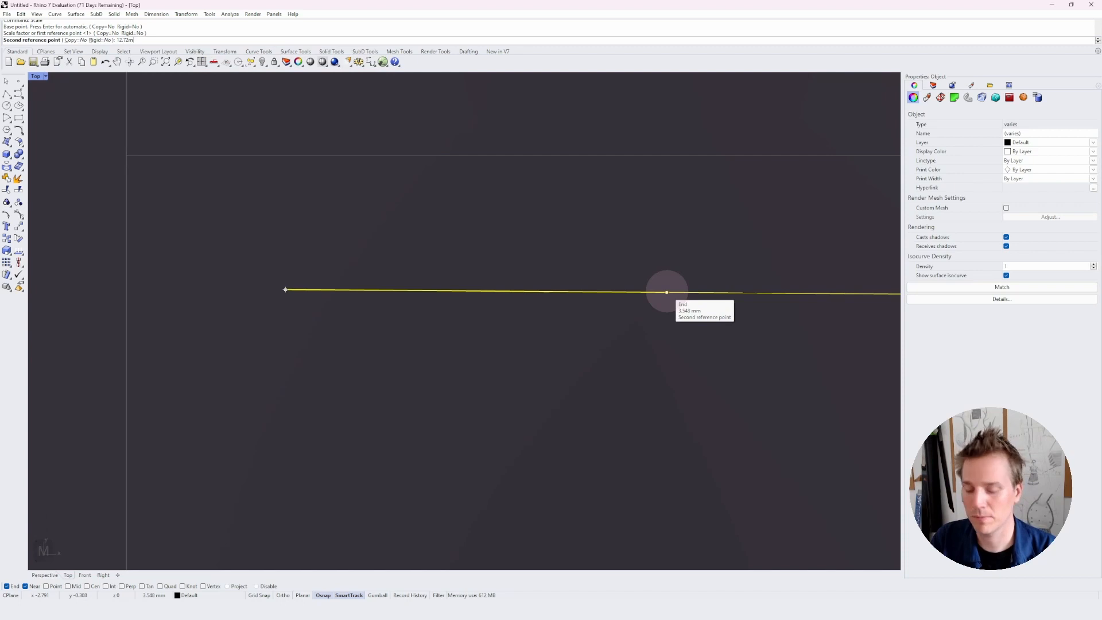
key(Return)
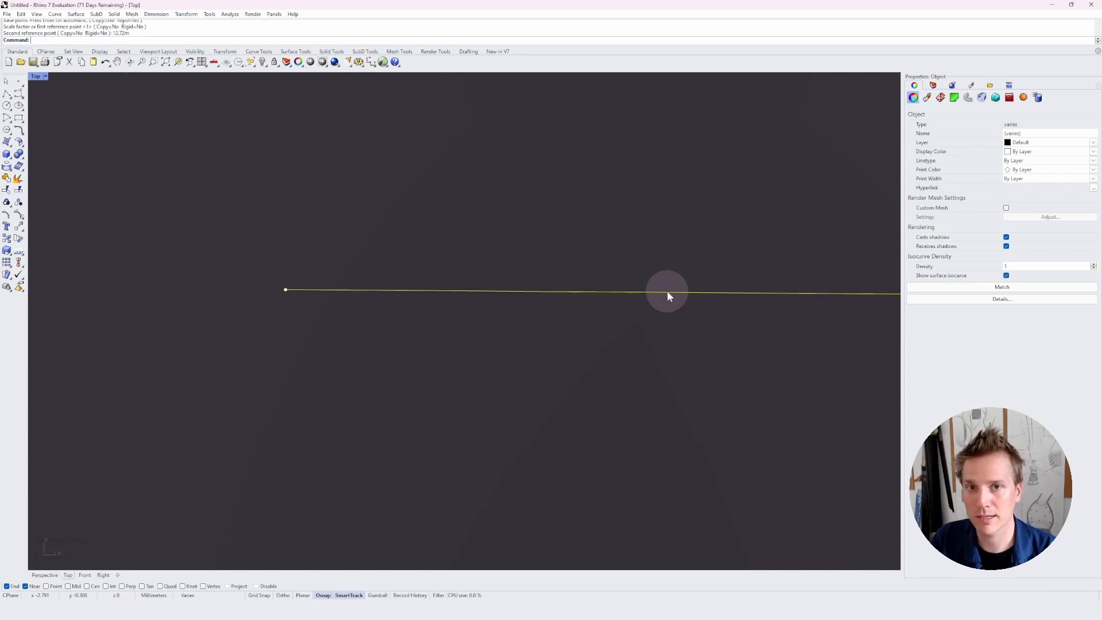
Step: Select the traced dimension line and measure its length
text(ze)
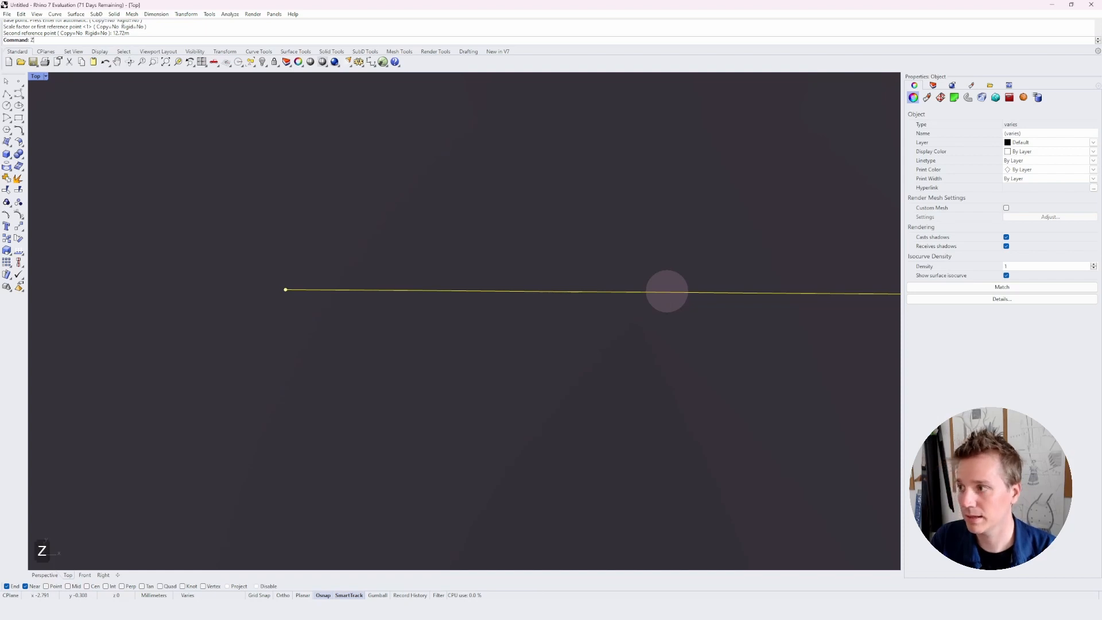
key(Return)
click(191, 438)
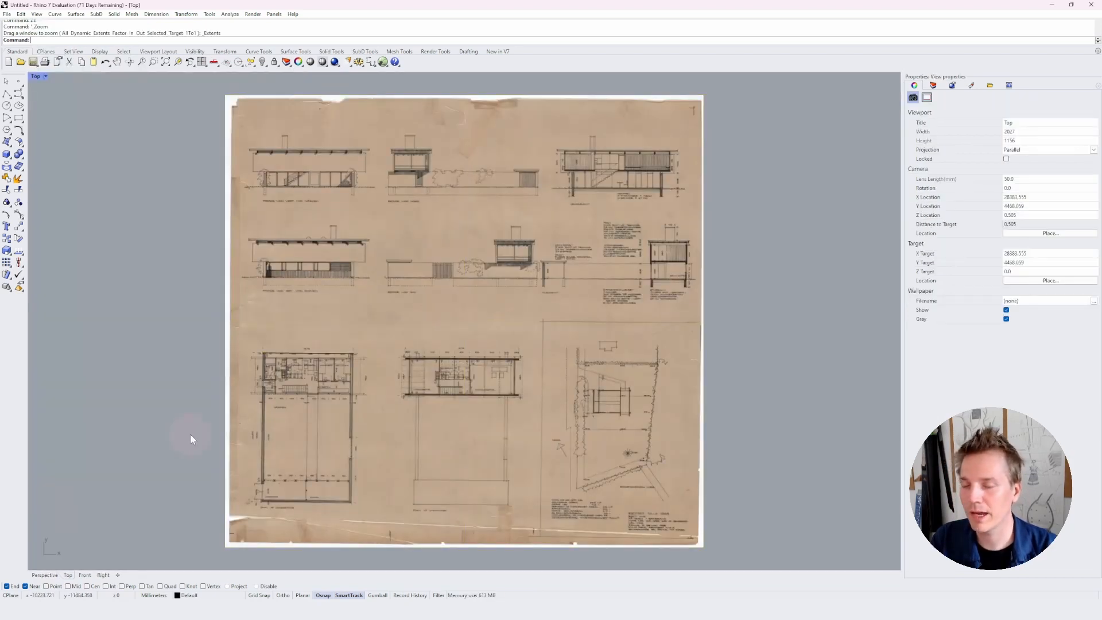
click(275, 353)
click(293, 383)
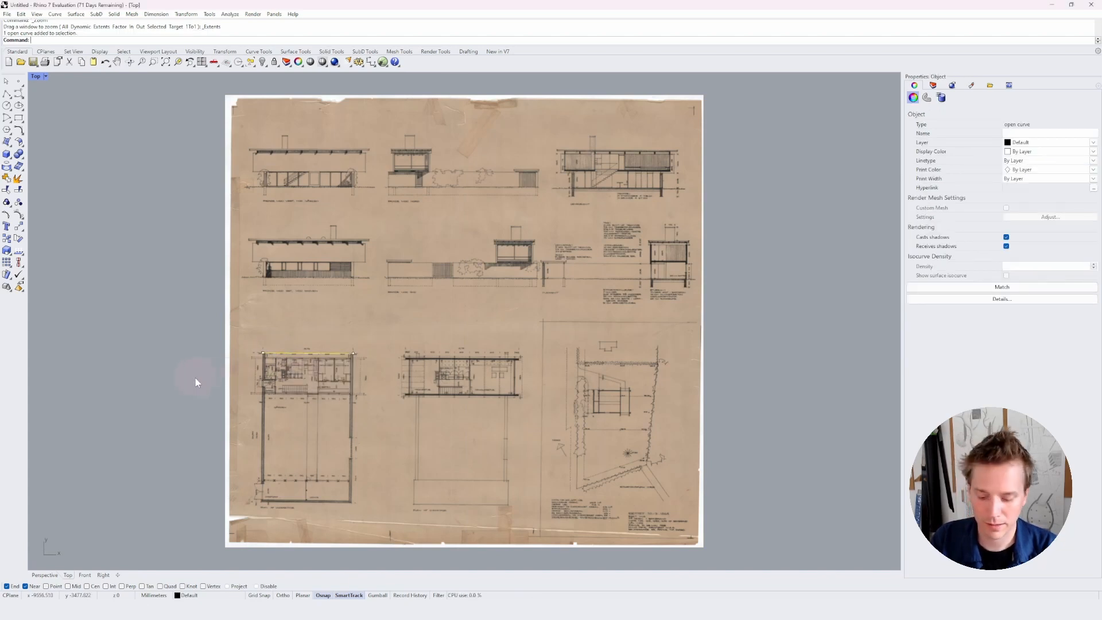
text(Length)
key(Return)
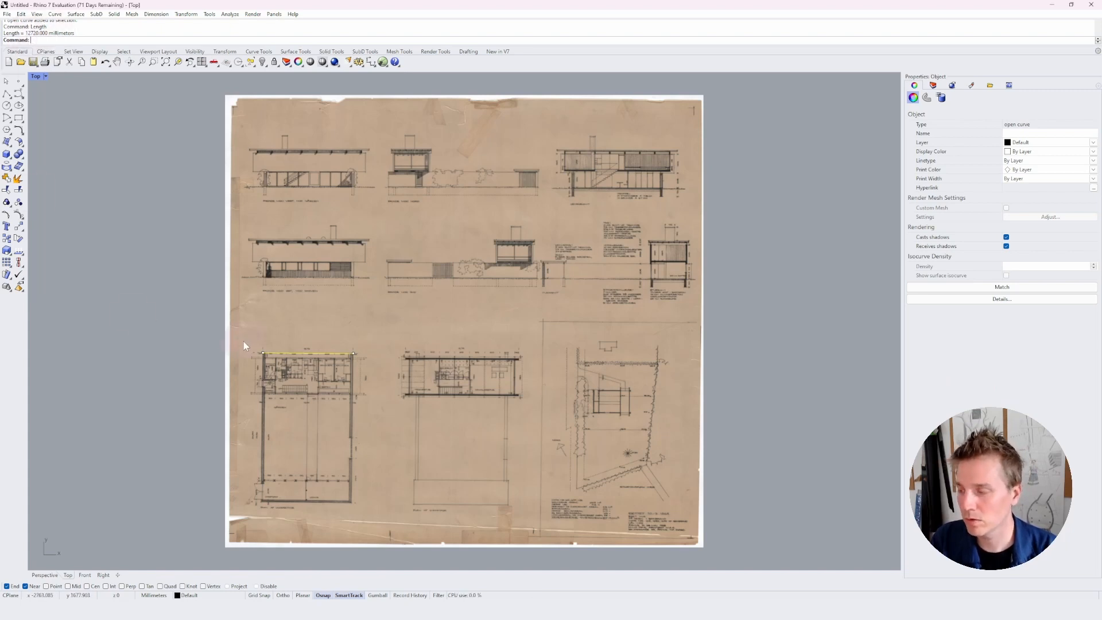
Step: Inspect the traced line against the dimension line up close and switch Ortho on
text(zs)
key(Return)
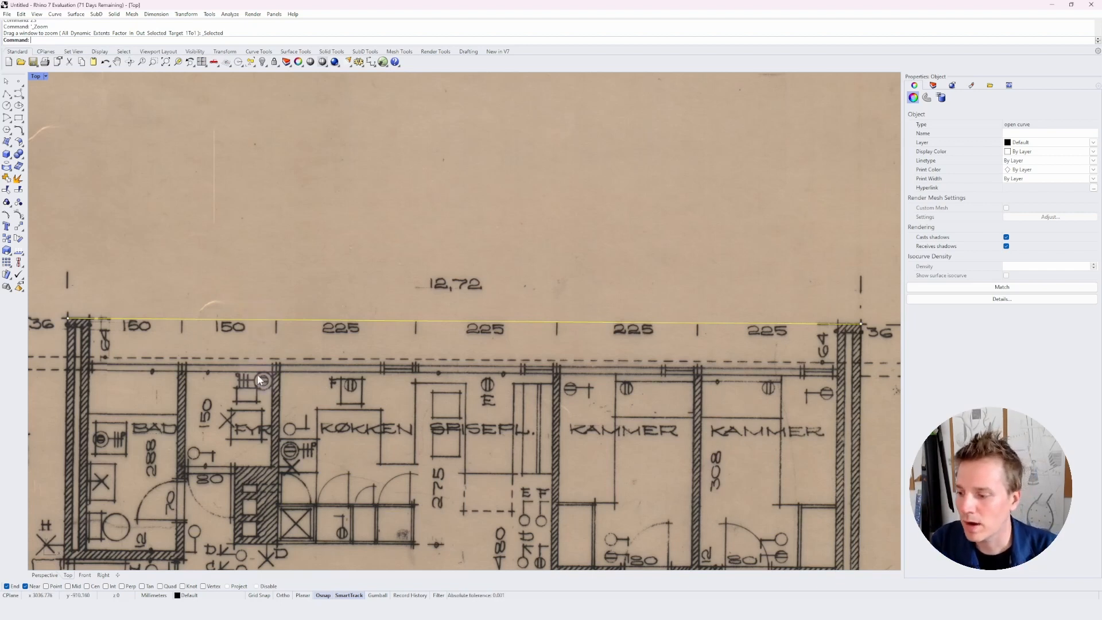
click(284, 595)
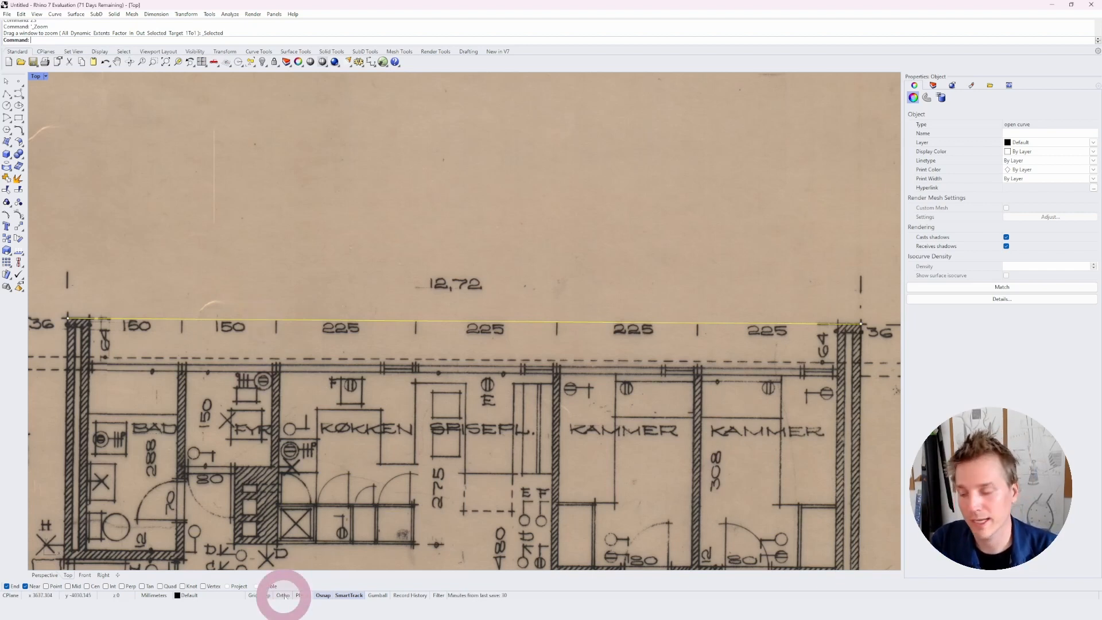
key(Escape)
text(ze)
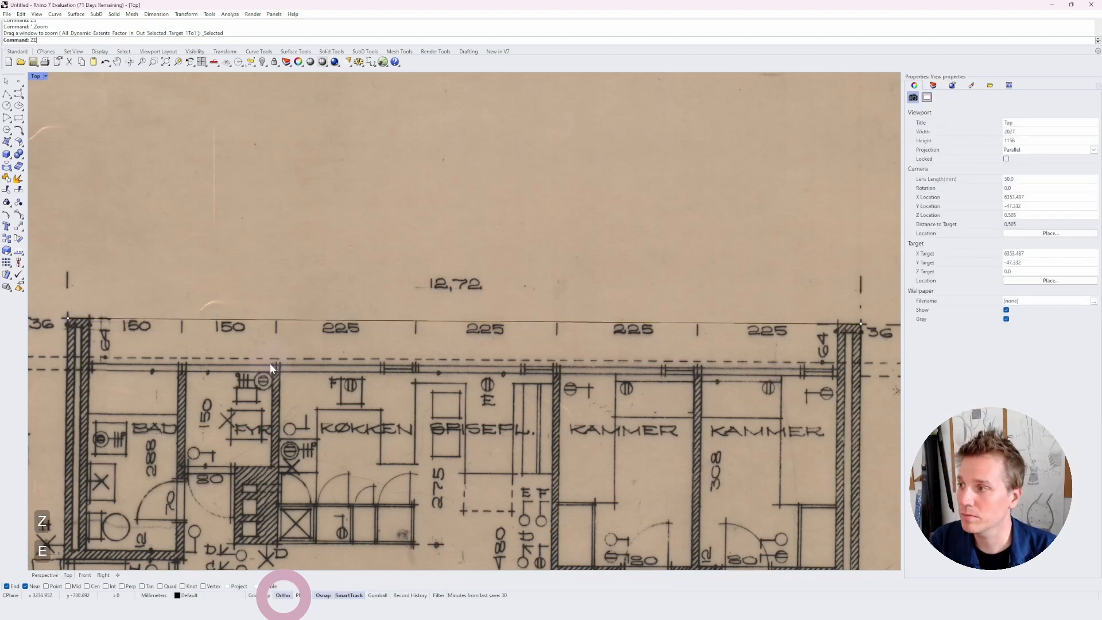
key(space)
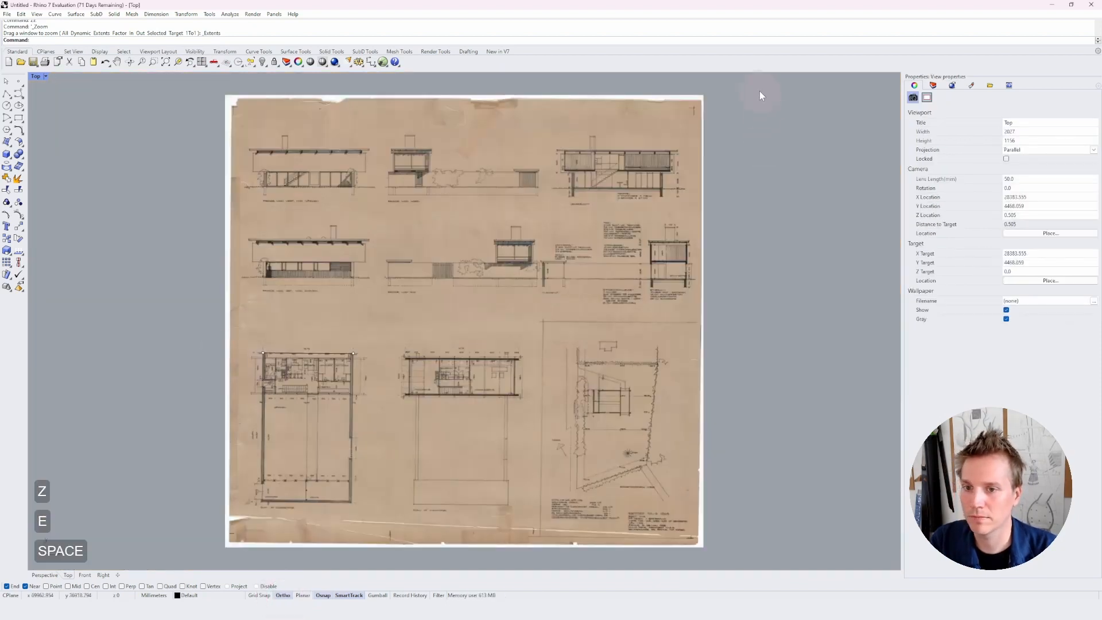
Step: Select everything and rotate it about the line's left end, aligning the line horizontally with Ortho
mouse_move(760, 91)
mouse_down()
mouse_move(284, 398)
mouse_move(160, 497)
mouse_move(162, 526)
mouse_up()
key(ctrl+a)
scroll(295, 359, up, 10)
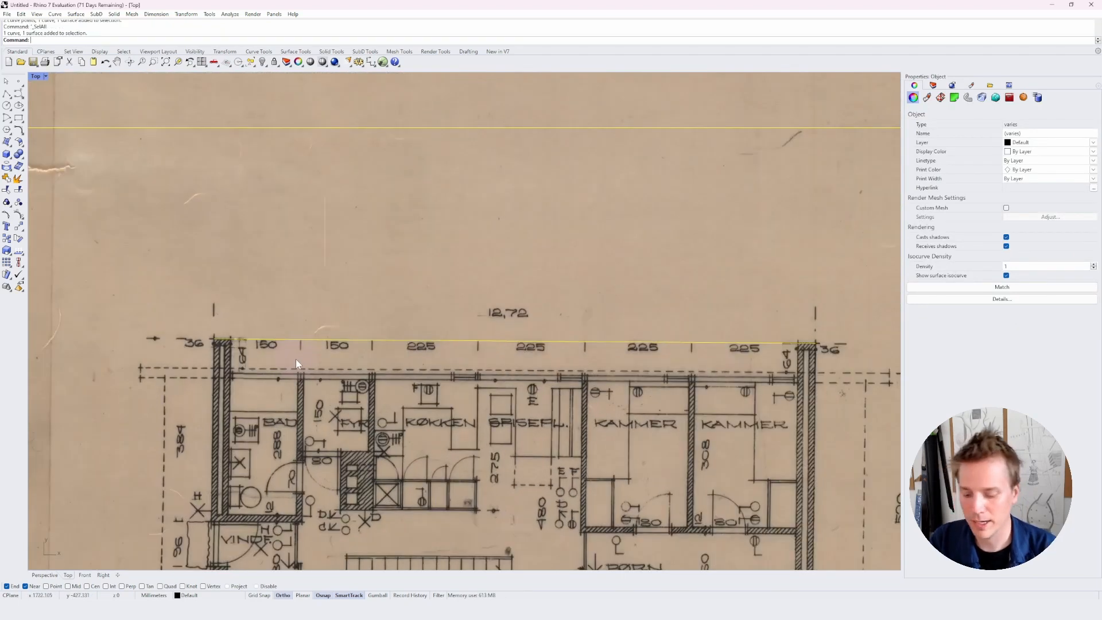
text(rotate)
key(Return)
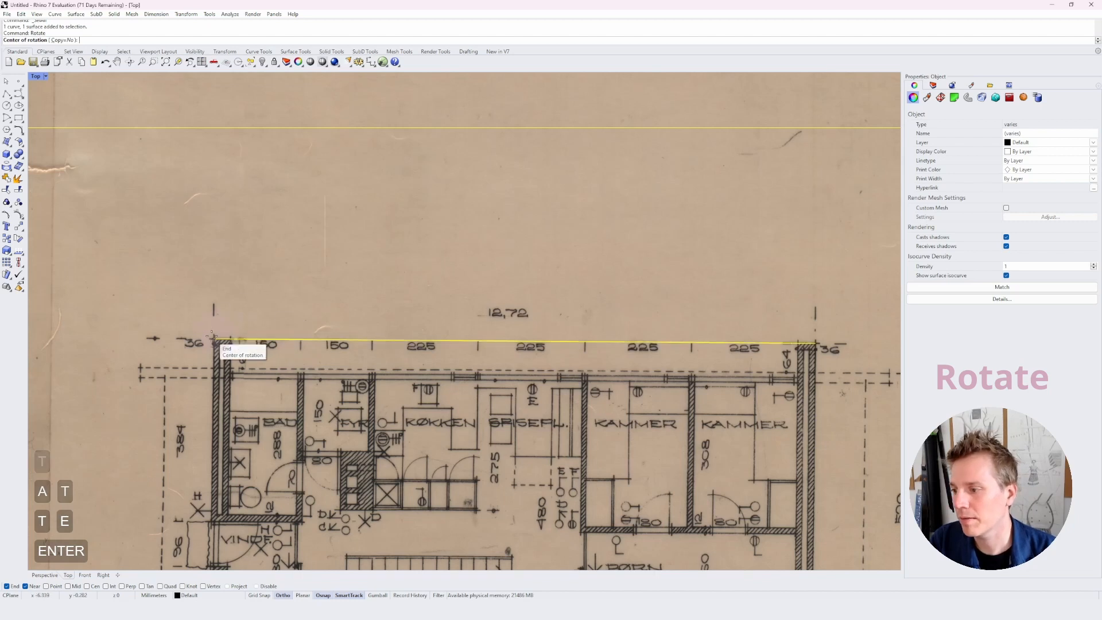
click(213, 338)
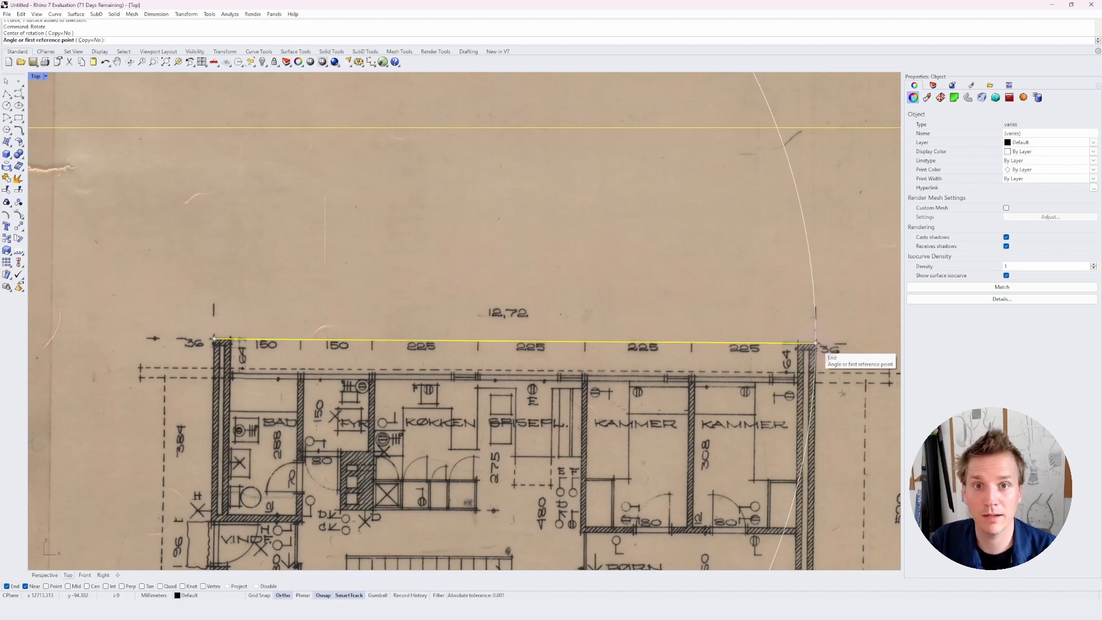
click(816, 342)
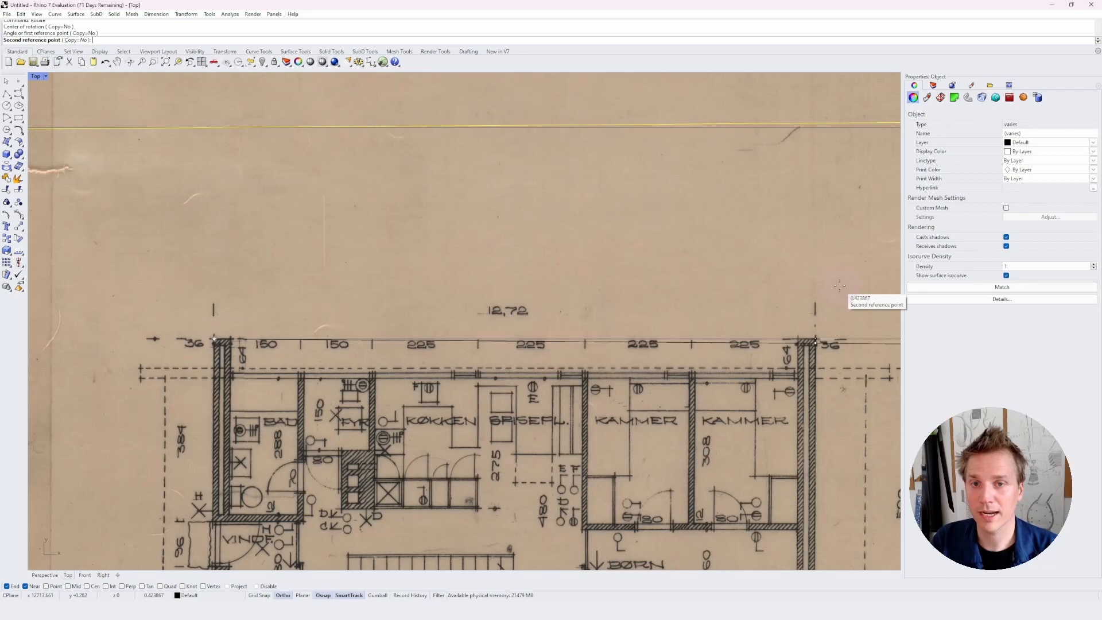
click(839, 285)
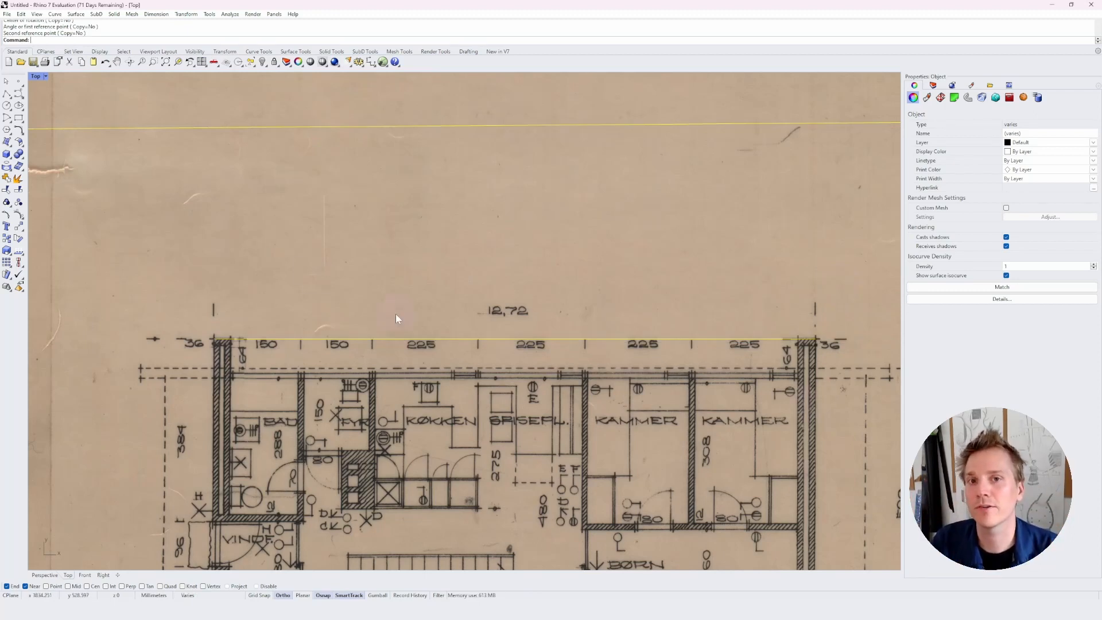
Step: Drag the picture out of place and undo the move
scroll(396, 315, down, 4)
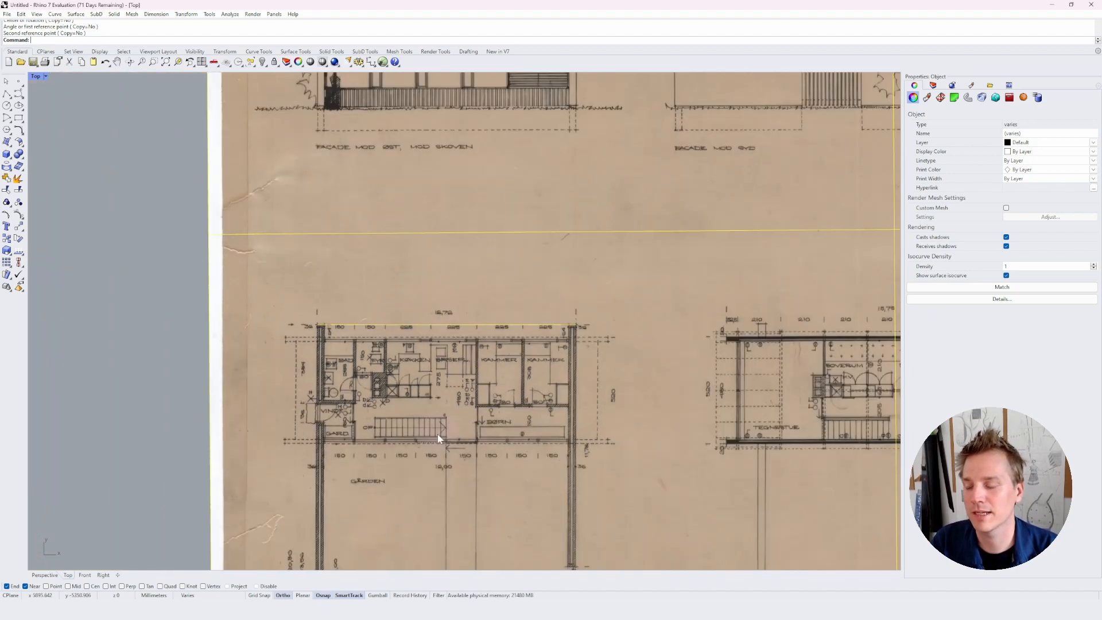
right_drag(438, 438, 465, 224)
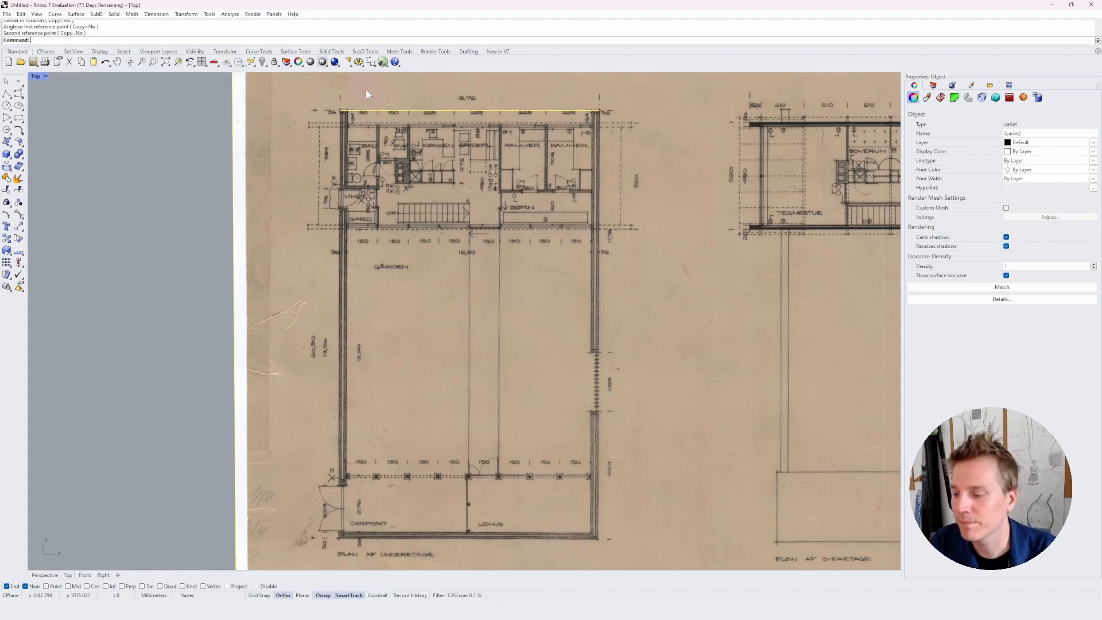
click(194, 308)
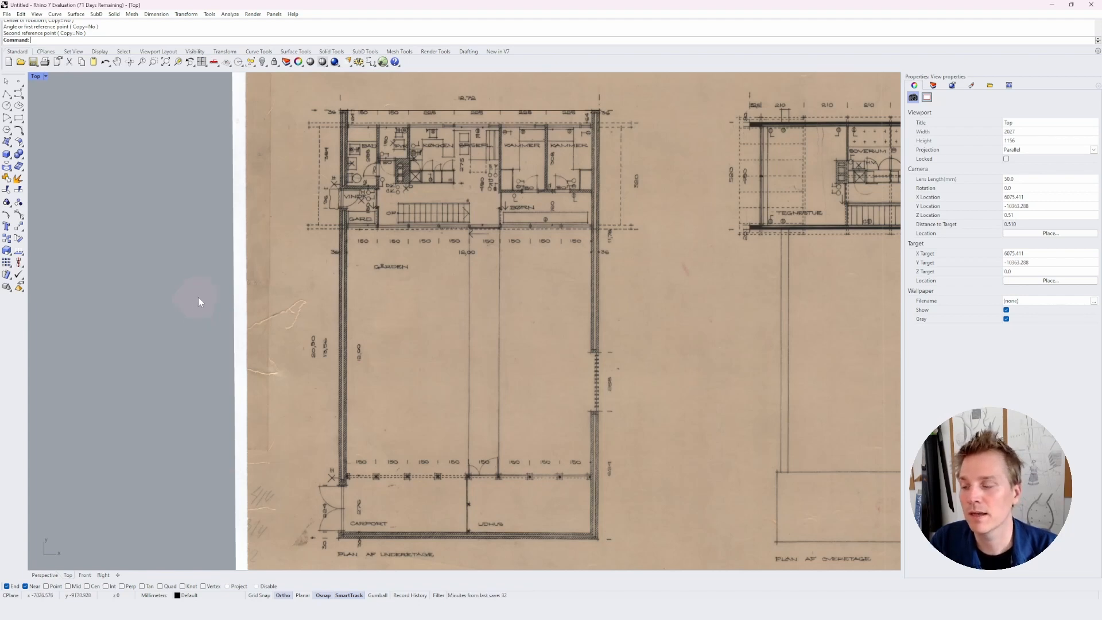
click(282, 265)
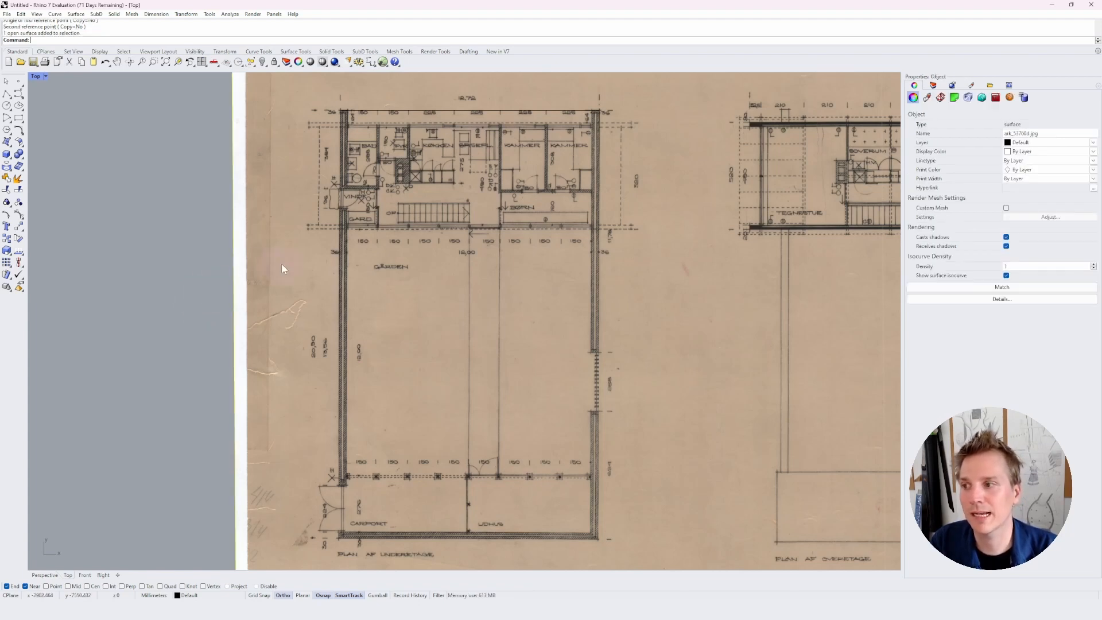
drag(282, 268, 240, 333)
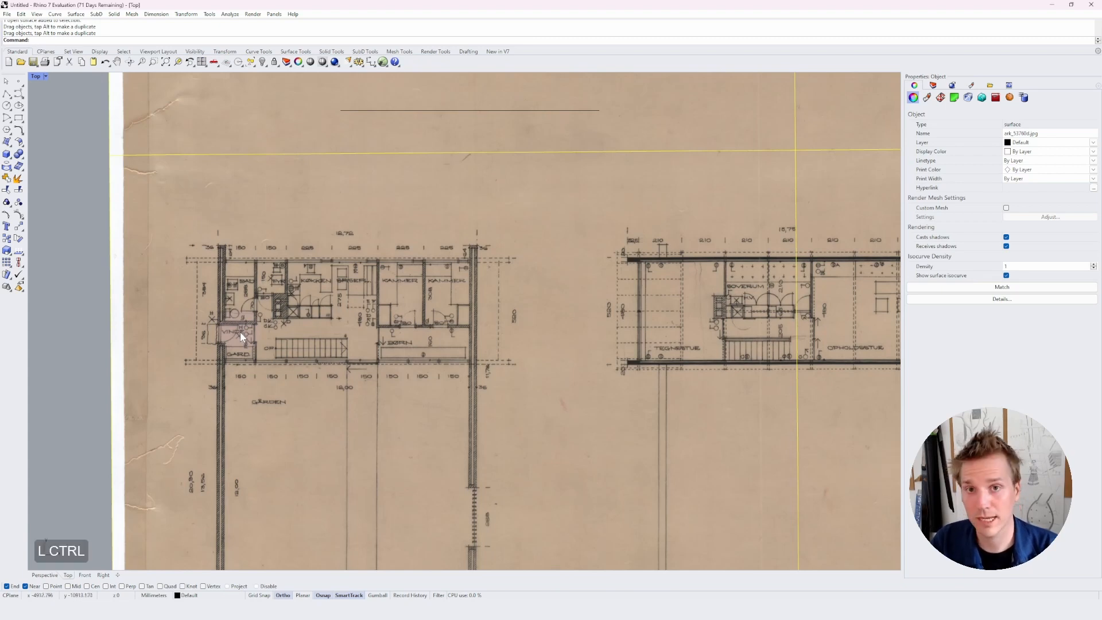
key(ctrl+z)
key(ctrl+z)
click(197, 313)
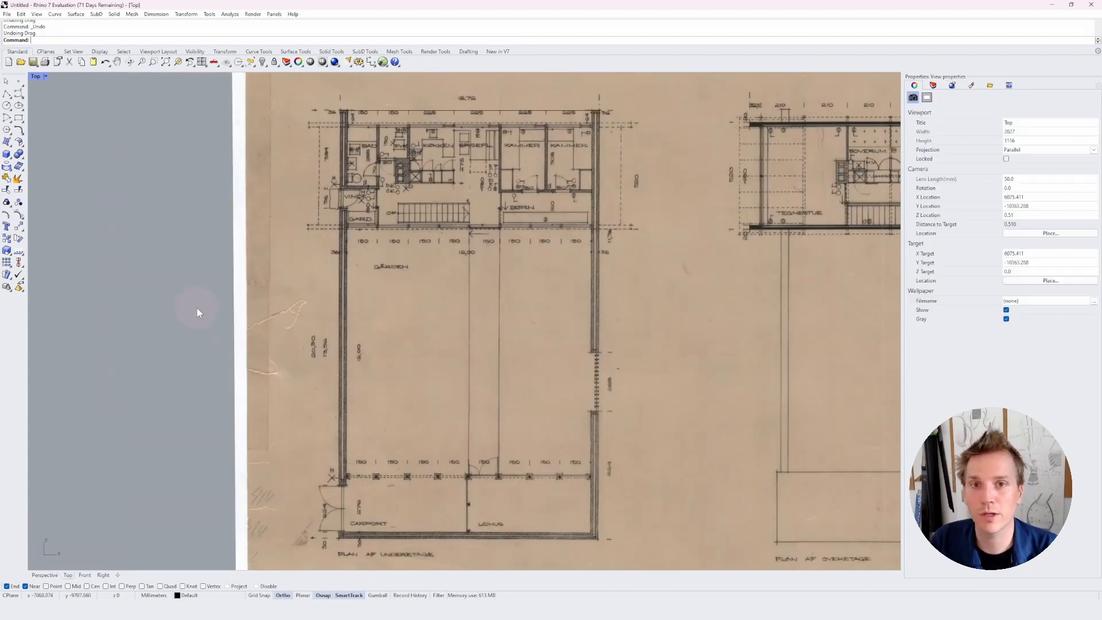
Step: Lock the picture so it can no longer be selected or moved
click(308, 245)
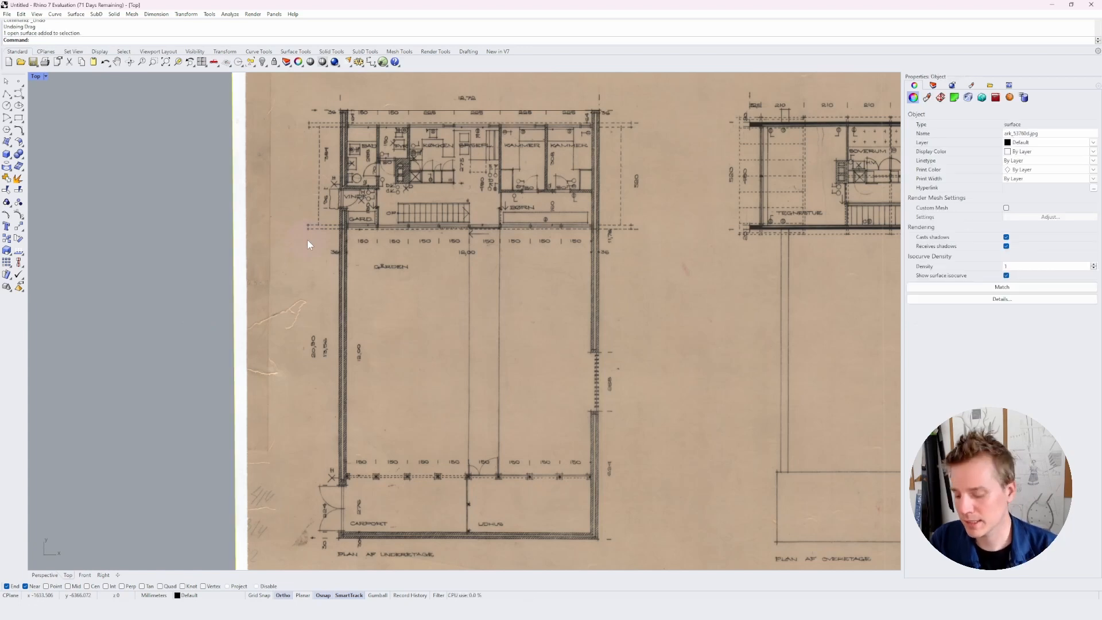
text(Lock)
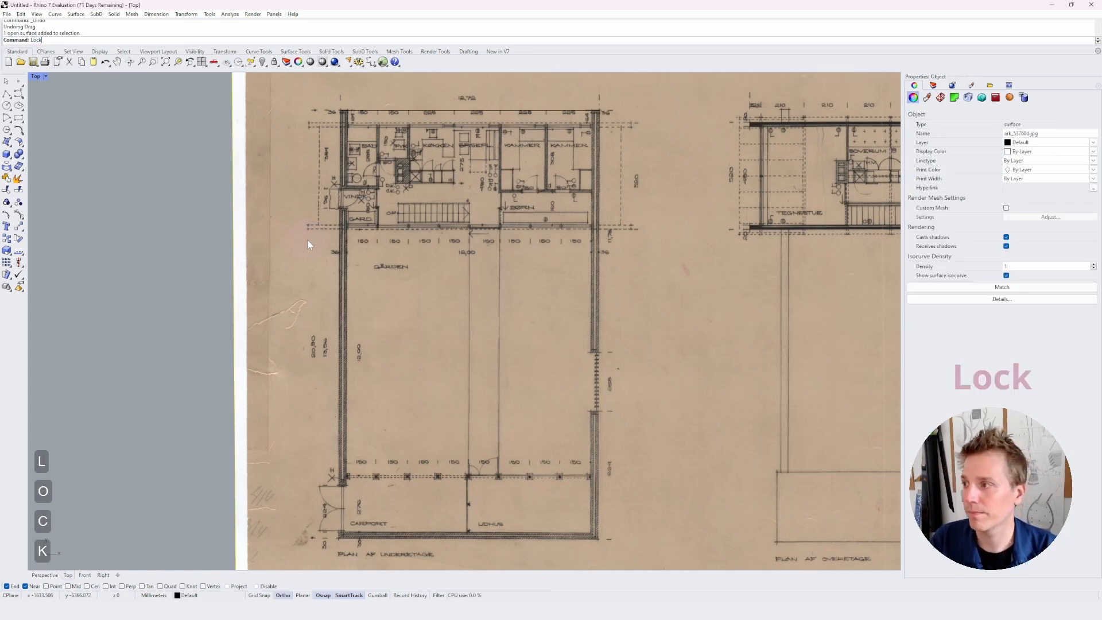
key(Return)
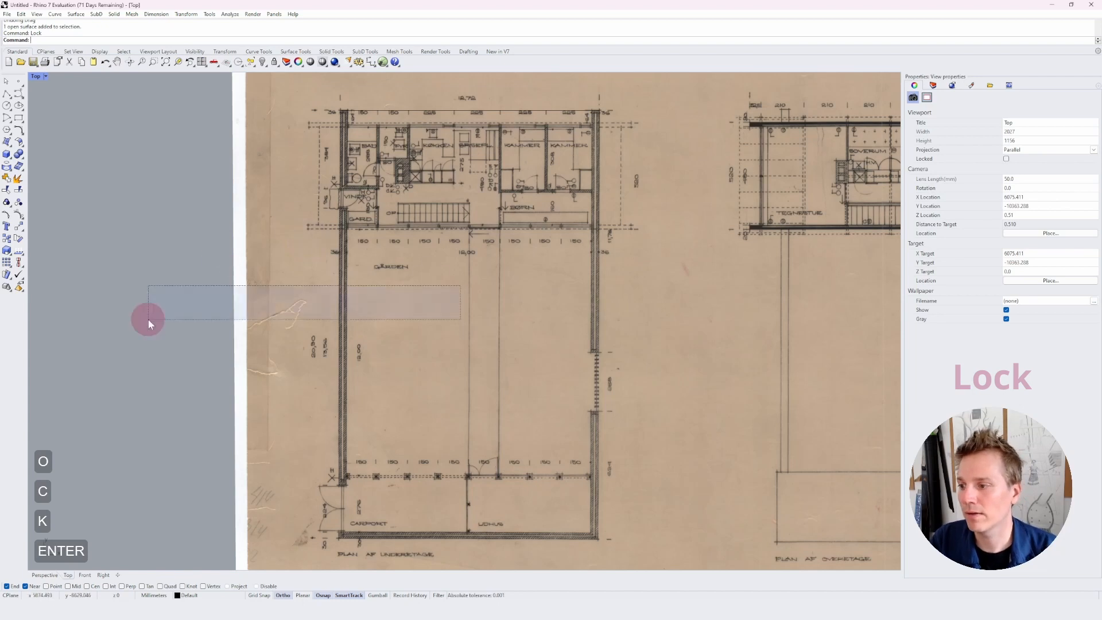
drag(463, 276, 346, 313)
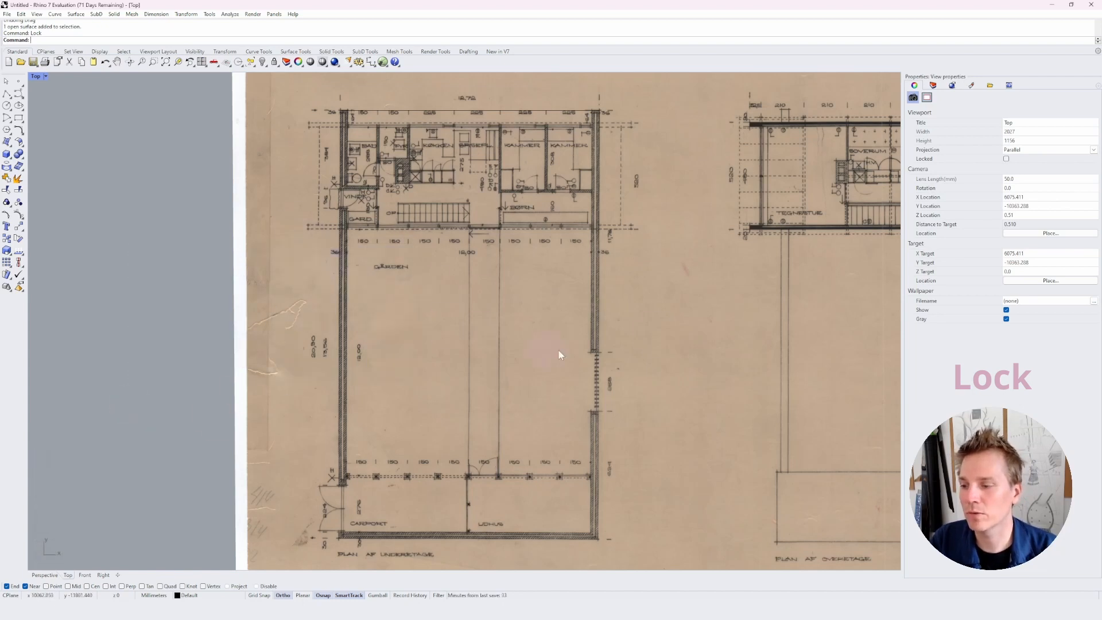
scroll(512, 342, down, 5)
key(Escape)
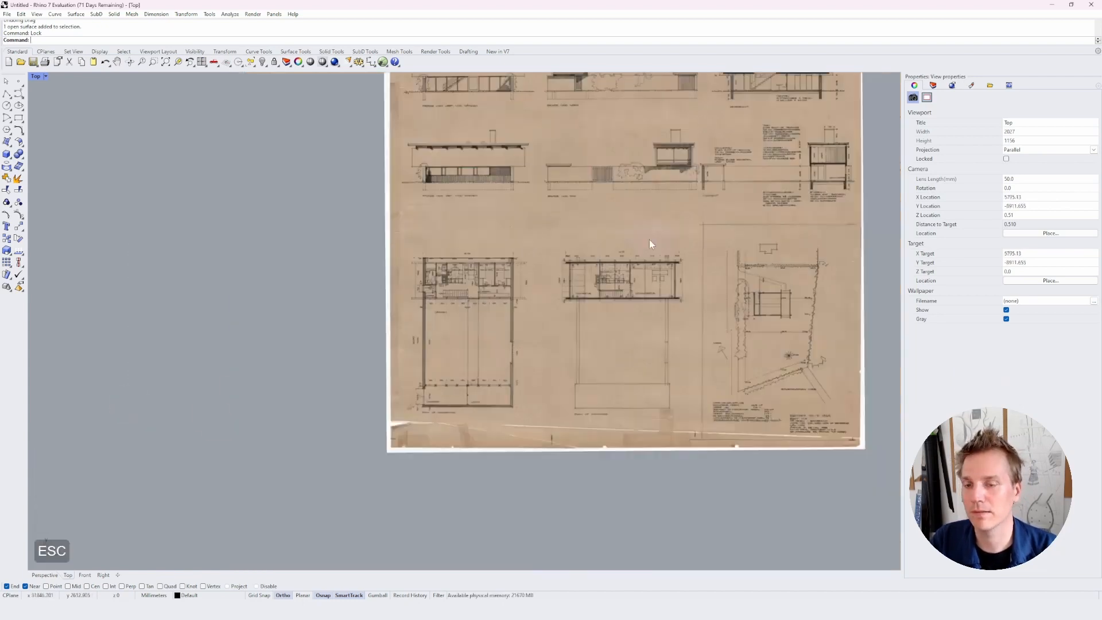
Step: Unlock the picture and lock it again
scroll(647, 229, down, 3)
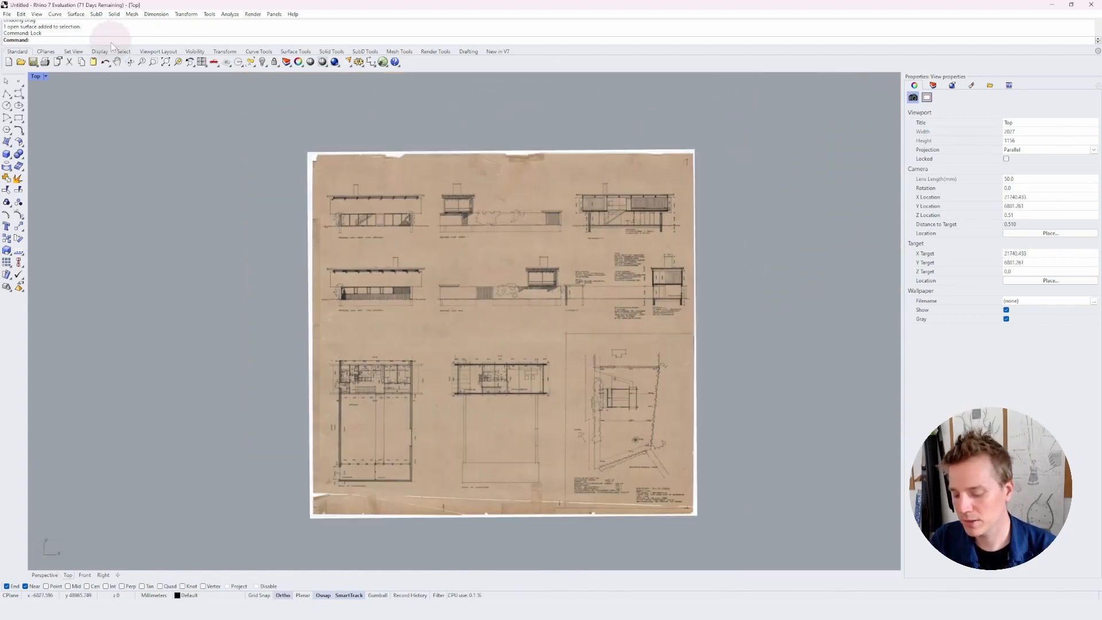
text(unlock)
key(Return)
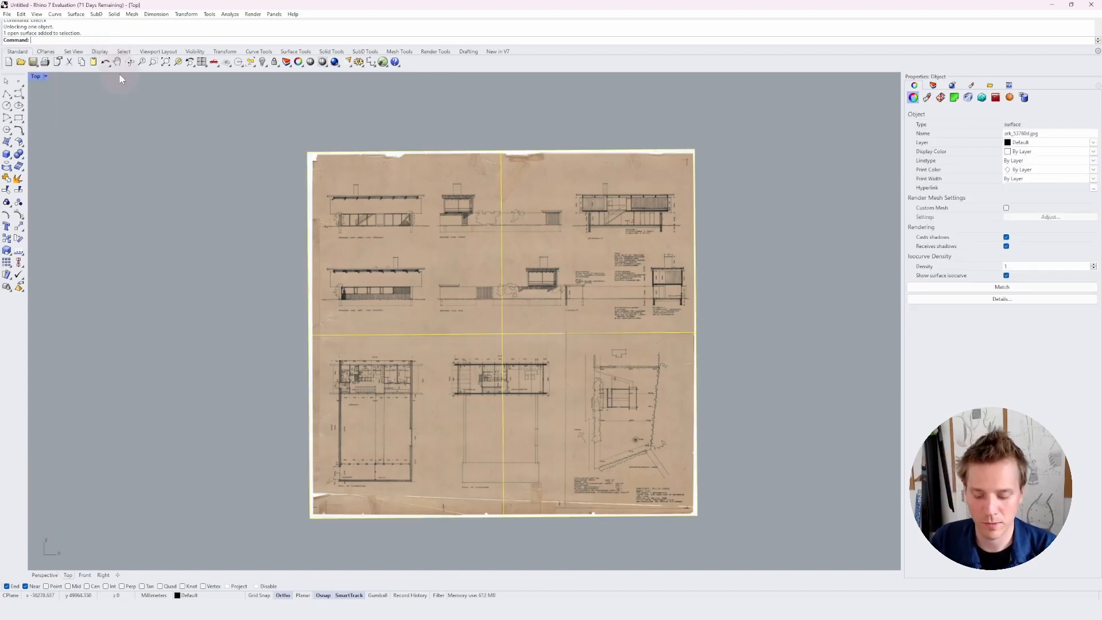
text(Lock)
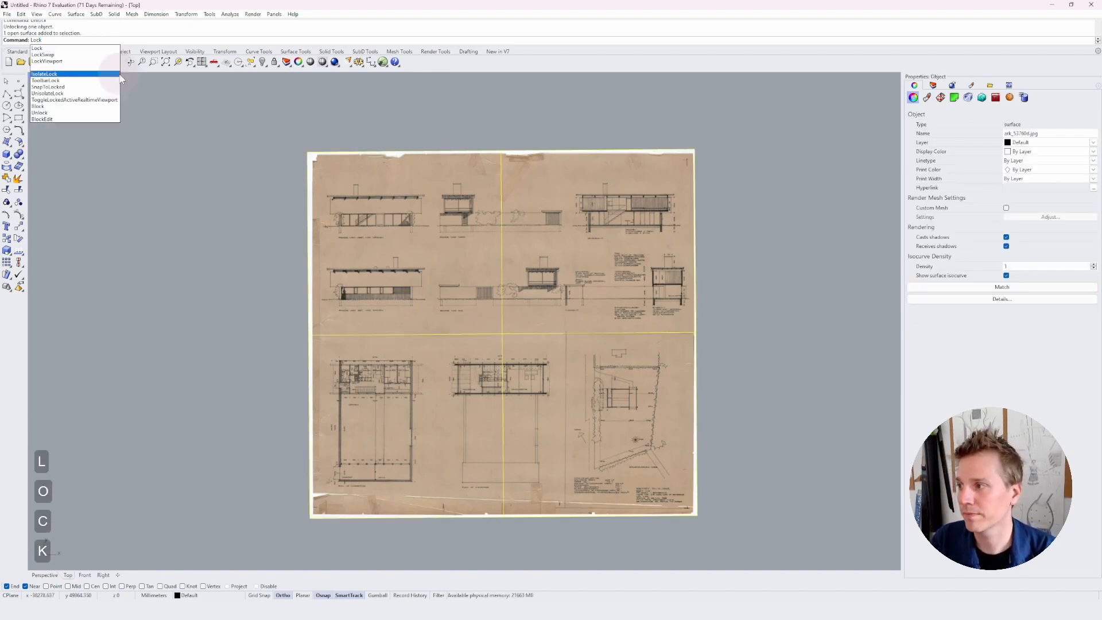
key(Return)
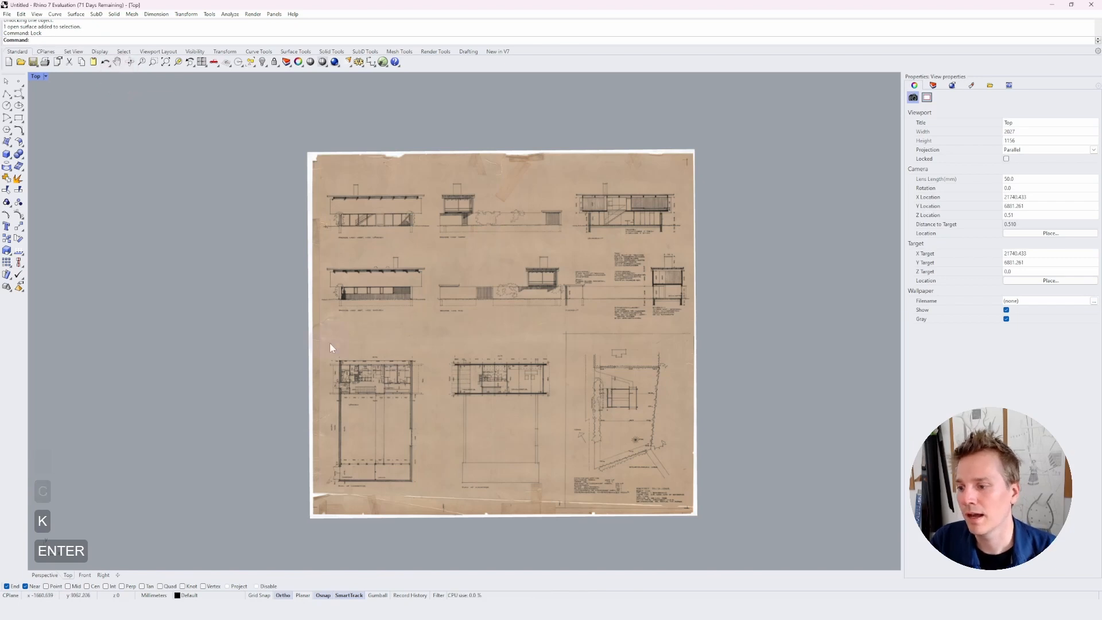
Step: Select the traced line and zoom to it to check its alignment with the 12,72 dimension
click(351, 361)
text(zs)
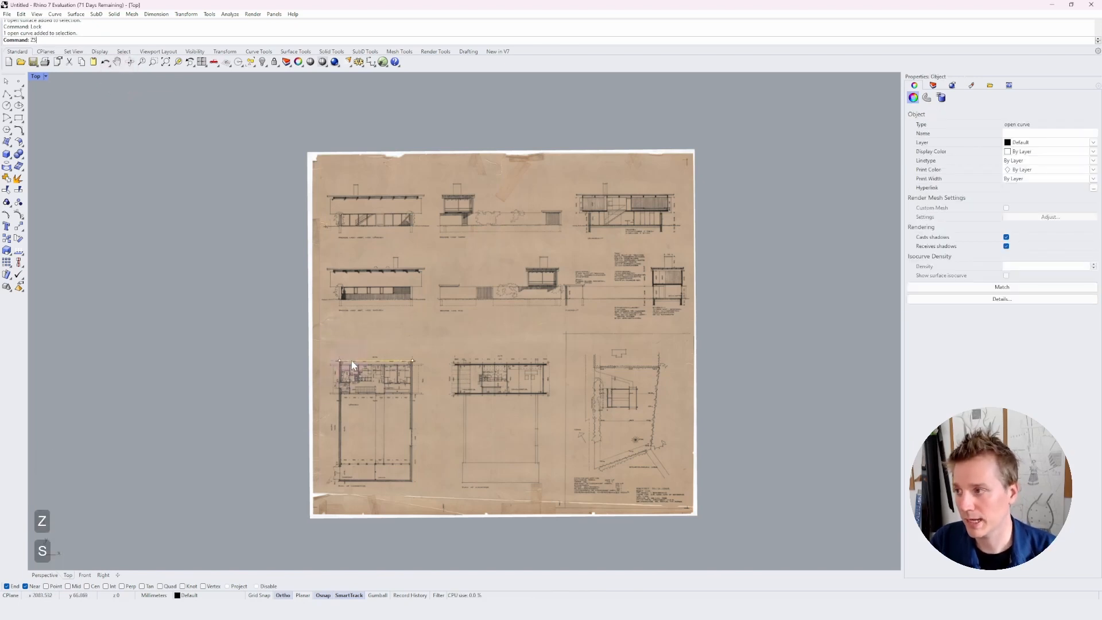
key(space)
click(351, 361)
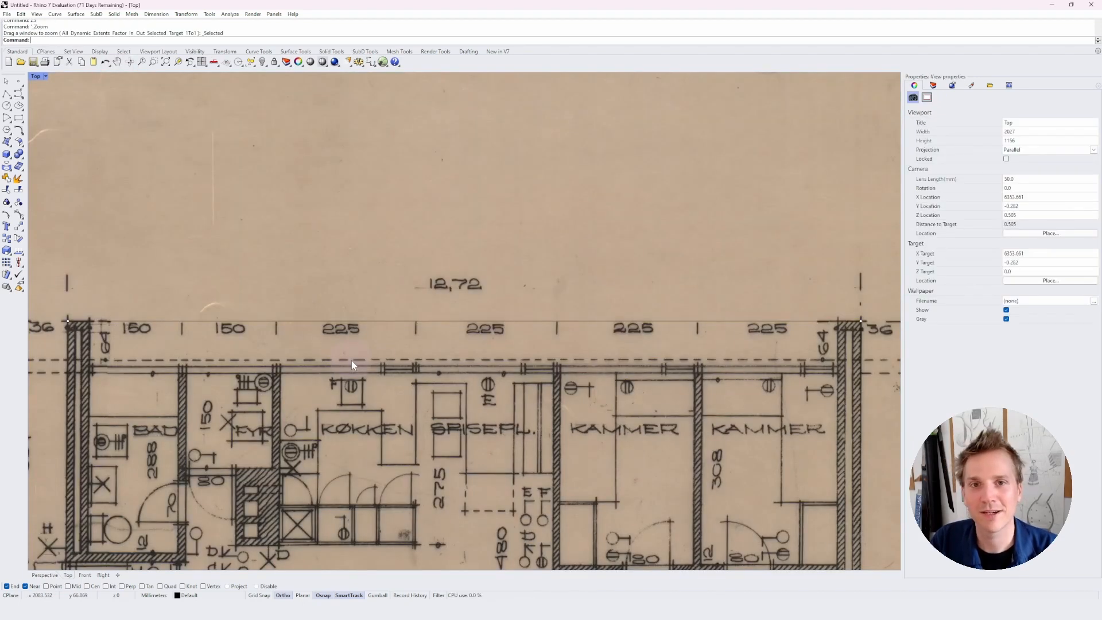